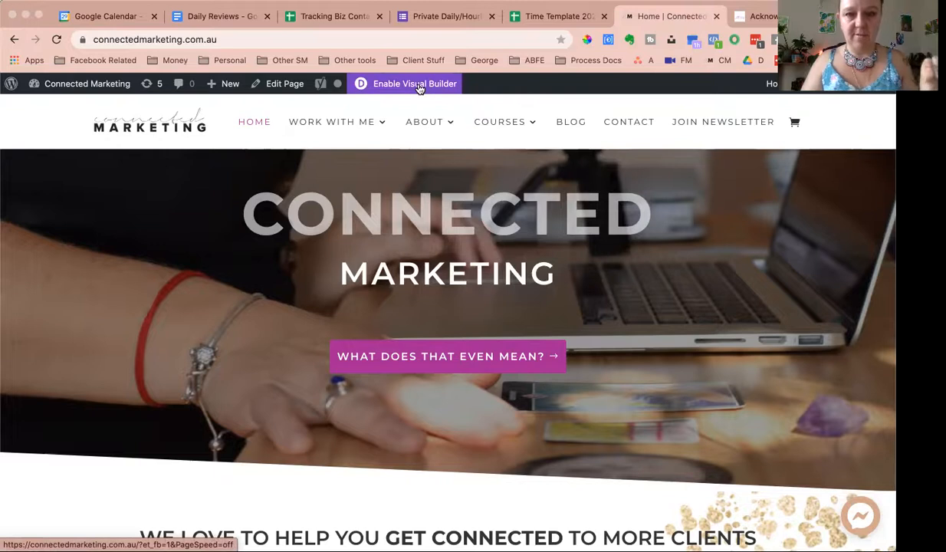
- Open the home page in the Visual Builder and add a new regular section between the contact form and the footer
left_click(408, 86)
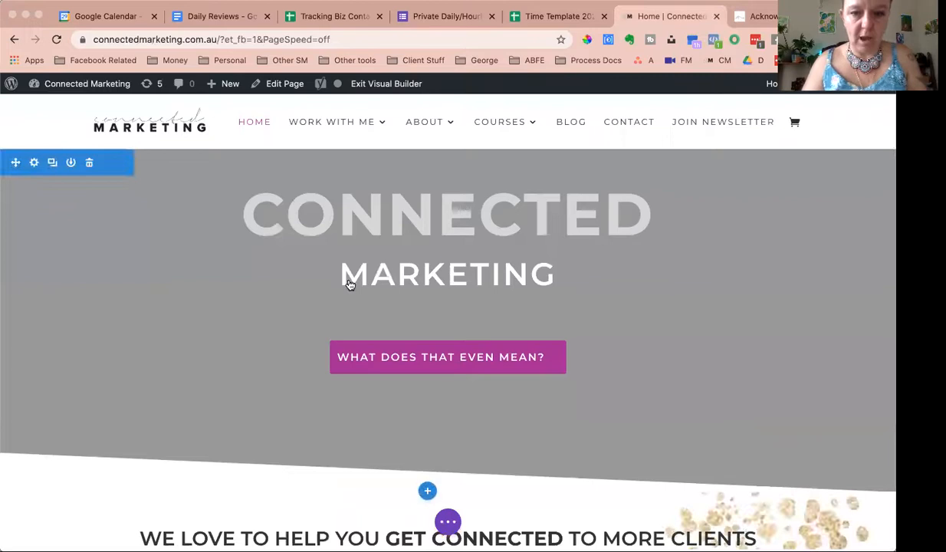
scroll(349, 284, "down", 15)
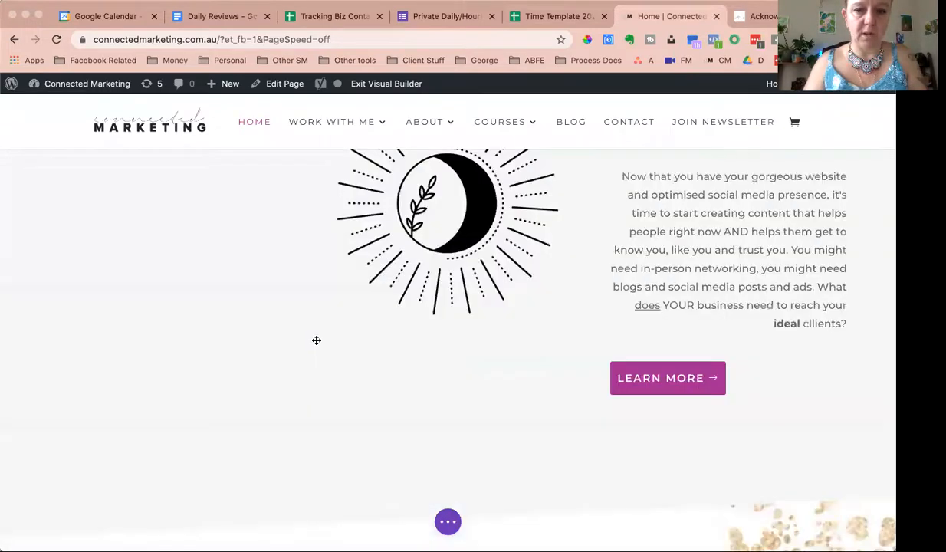
scroll(316, 341, "down", 10)
scroll(316, 343, "up", 6)
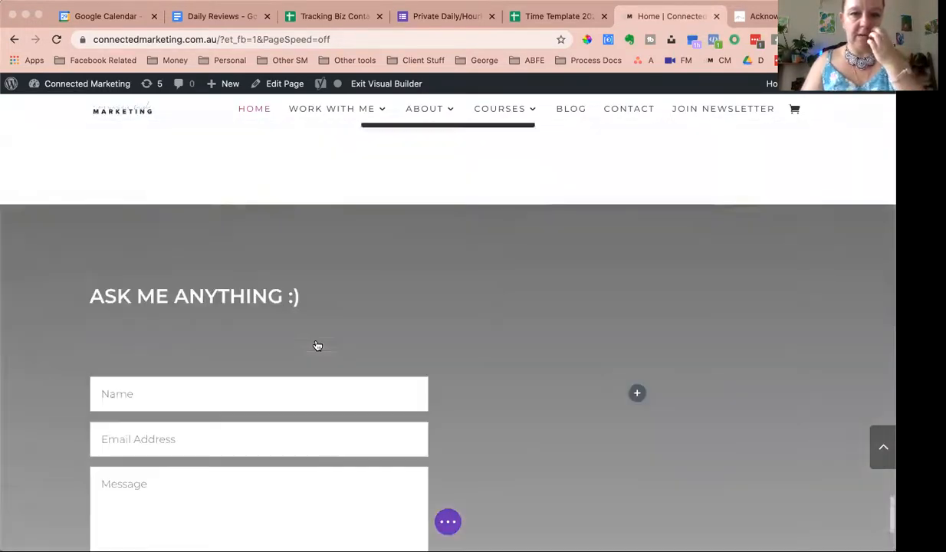
scroll(317, 346, "down", 2)
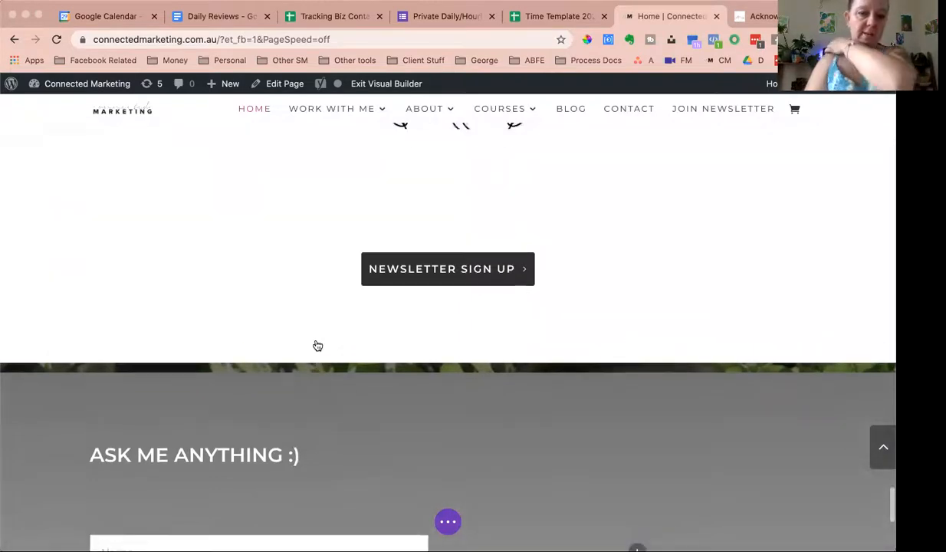
scroll(316, 345, "down", 5)
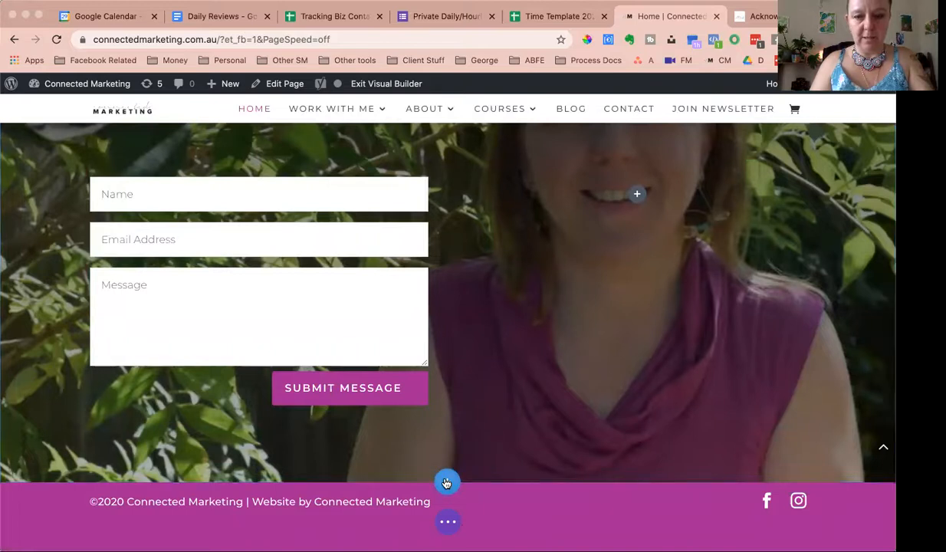
left_click(446, 483)
left_click(368, 438)
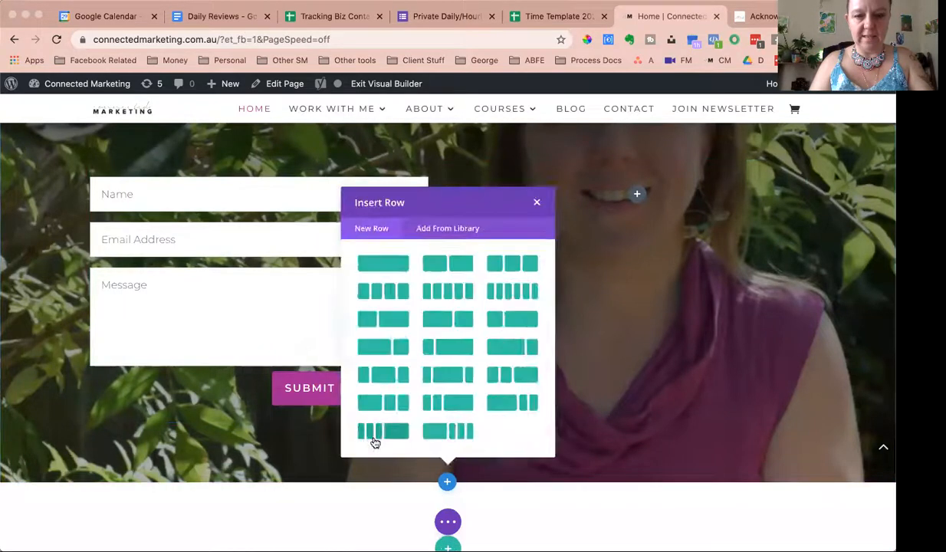
- Insert a single-column row with a Text module in the new section
left_click(372, 287)
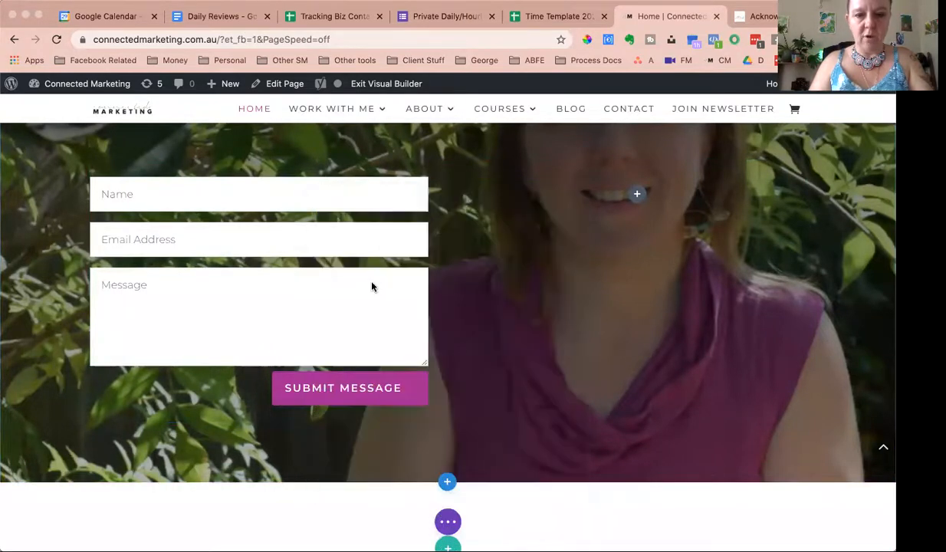
type("te")
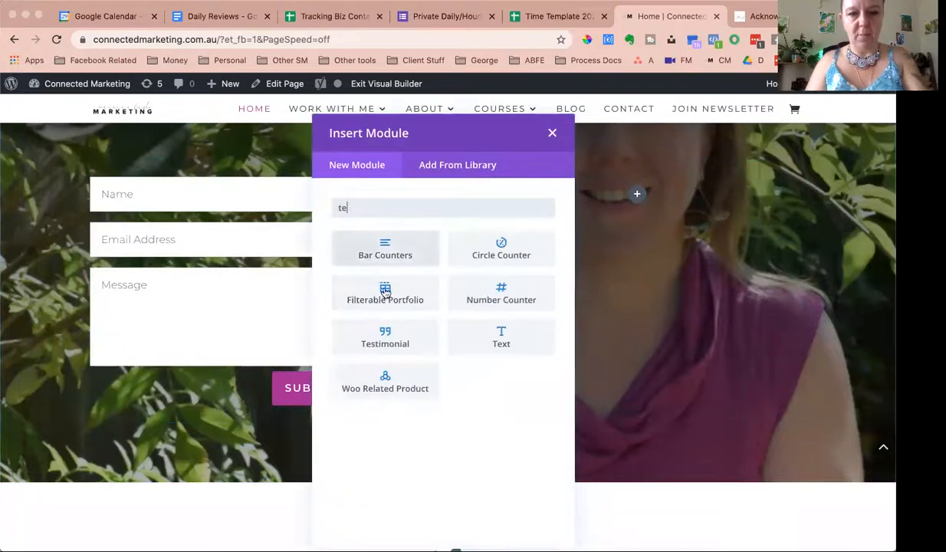
left_click(500, 338)
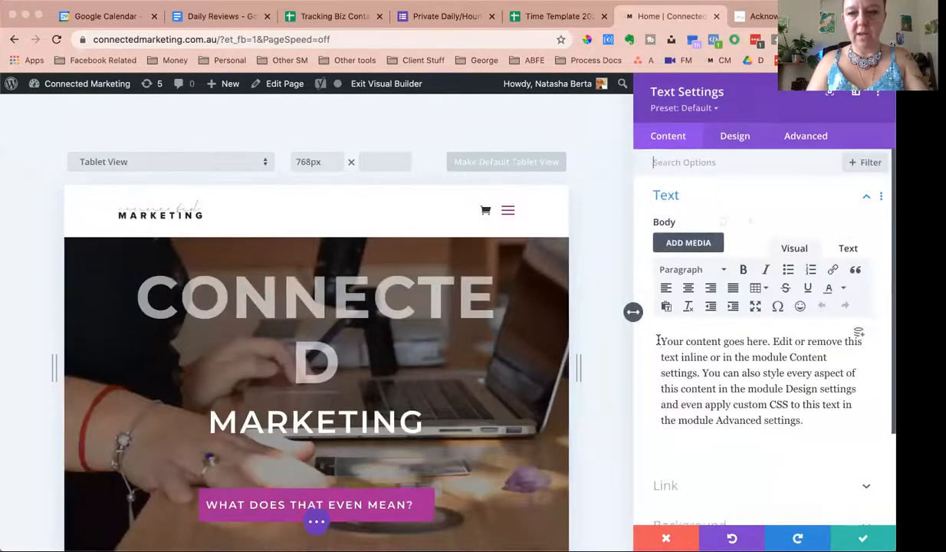
- Enter "Acknowledgement" before the placeholder body text and apply the Text module settings
type("Acknowledg")
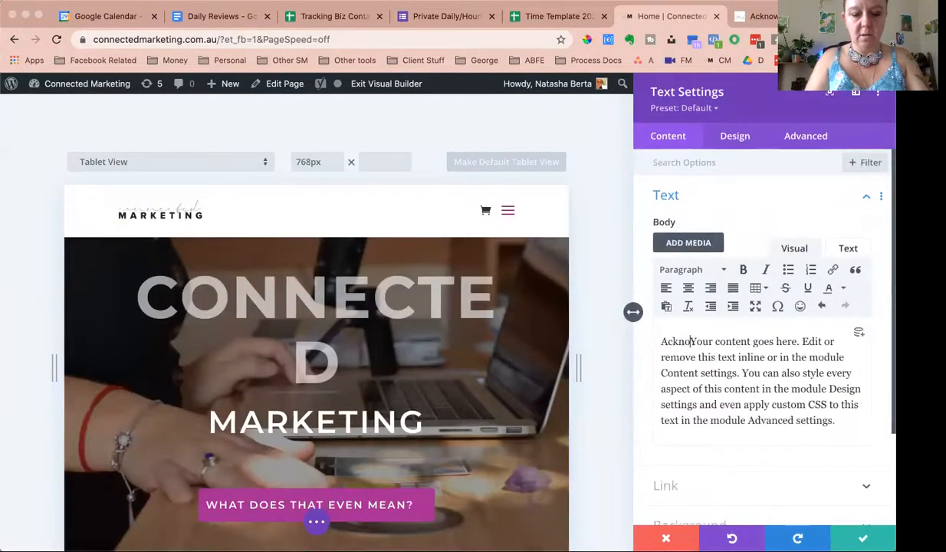
type("ement")
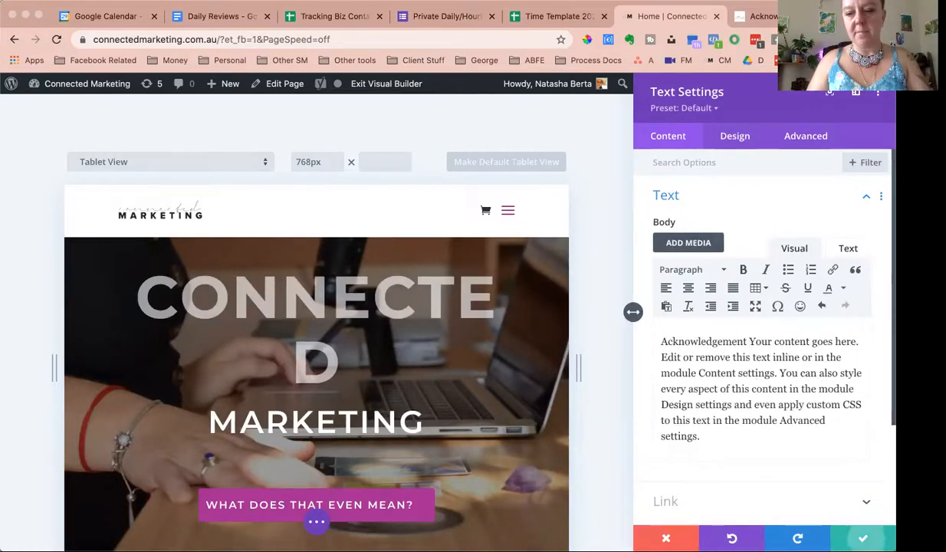
left_click(863, 538)
- Switch the page preview to desktop view and check the new text section above the footer
scroll(599, 501, "down", 1)
scroll(599, 501, "down", 5)
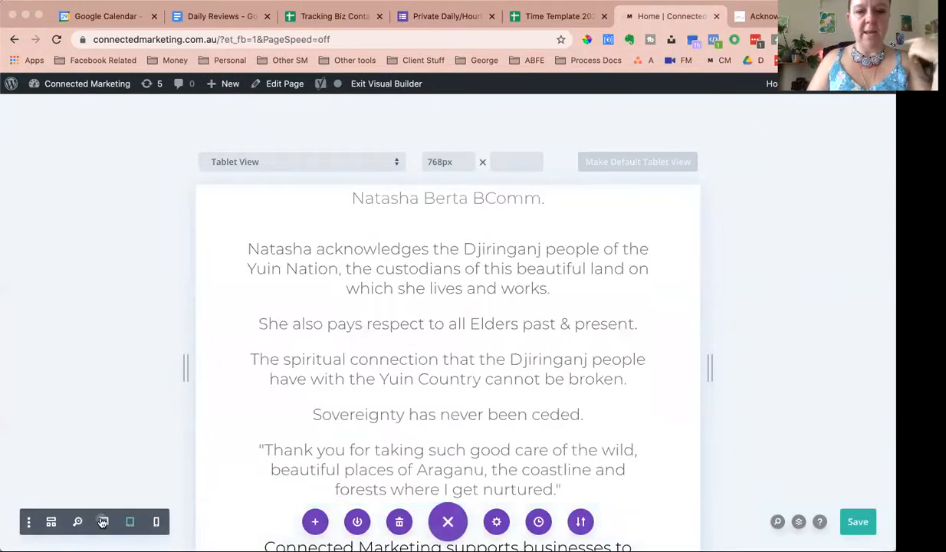
left_click(103, 522)
scroll(261, 456, "down", 10)
scroll(264, 454, "down", 15)
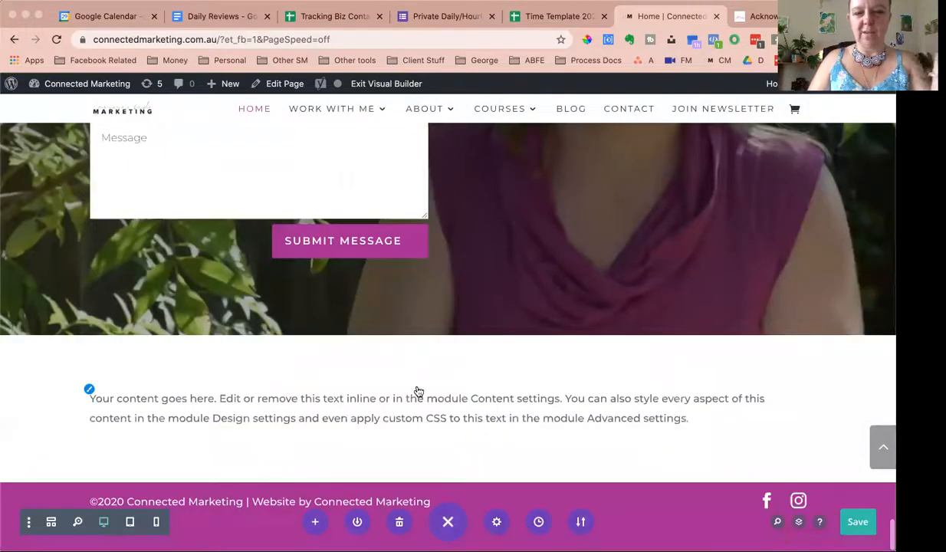
type("Acknowledgement")
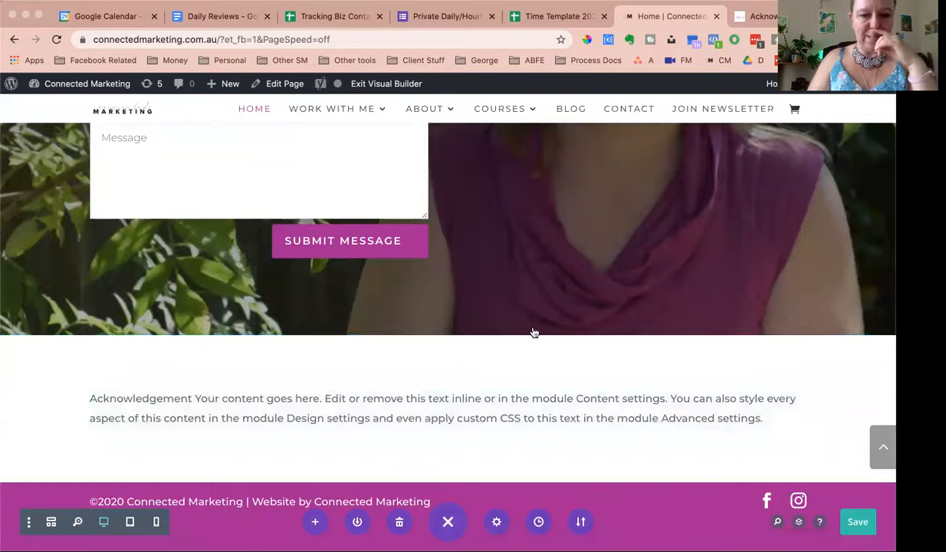
- Sample the footer's magenta background with ColorPick Eyedropper and copy its hex code, A41F94
left_click(586, 39)
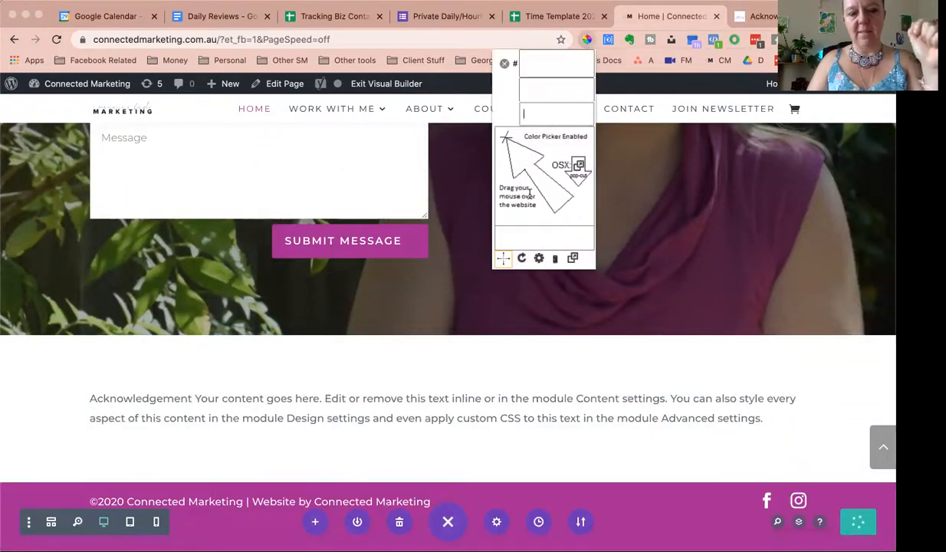
left_click(522, 260)
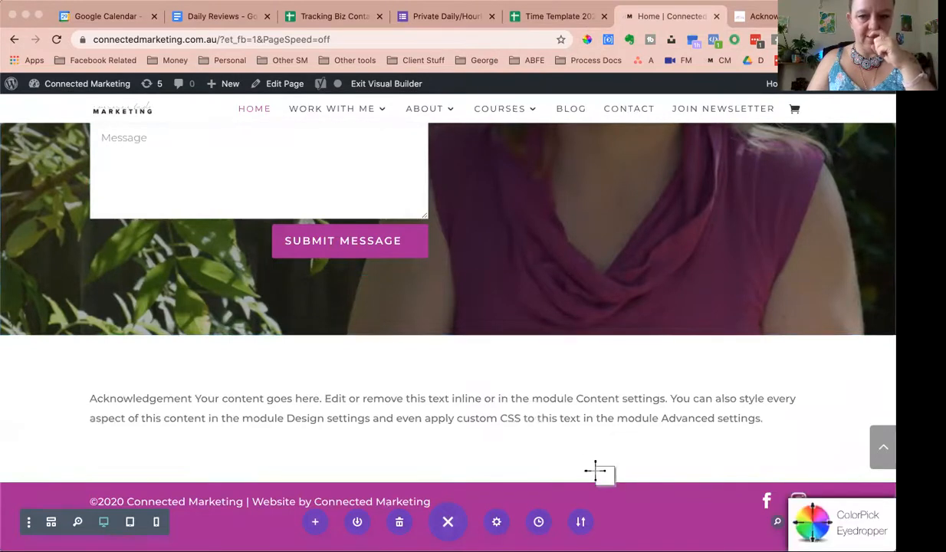
left_click(627, 512)
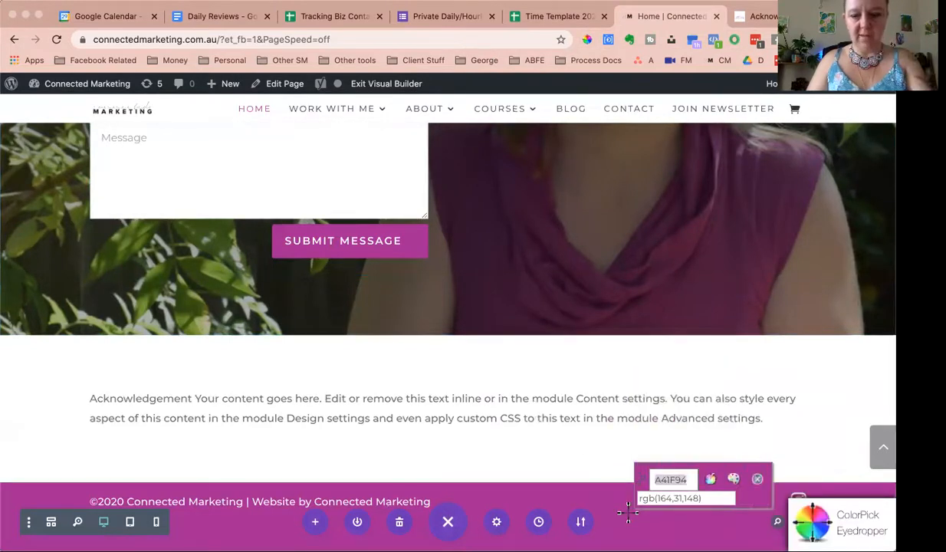
left_click(730, 495)
left_click(756, 480)
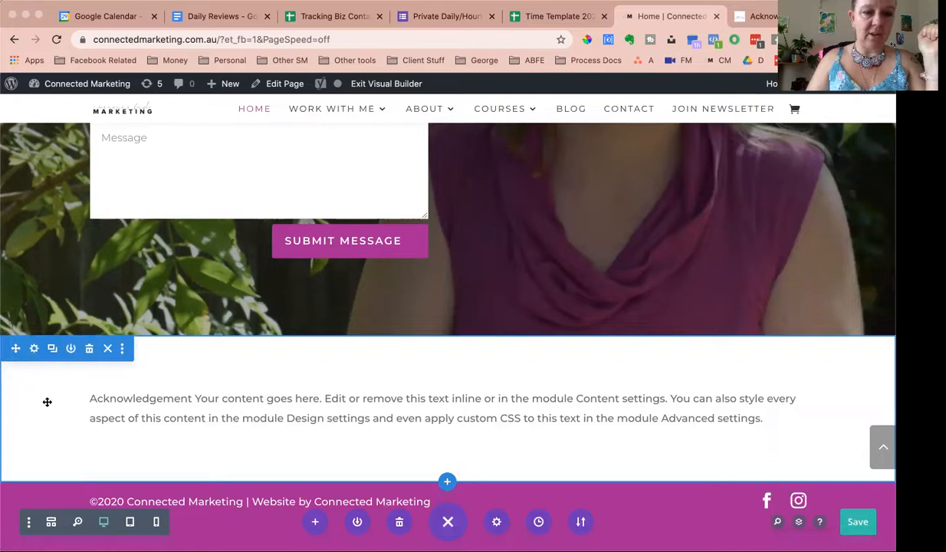
- Set the acknowledgement section's background colour to #a41f94 and apply the section settings
left_click(35, 350)
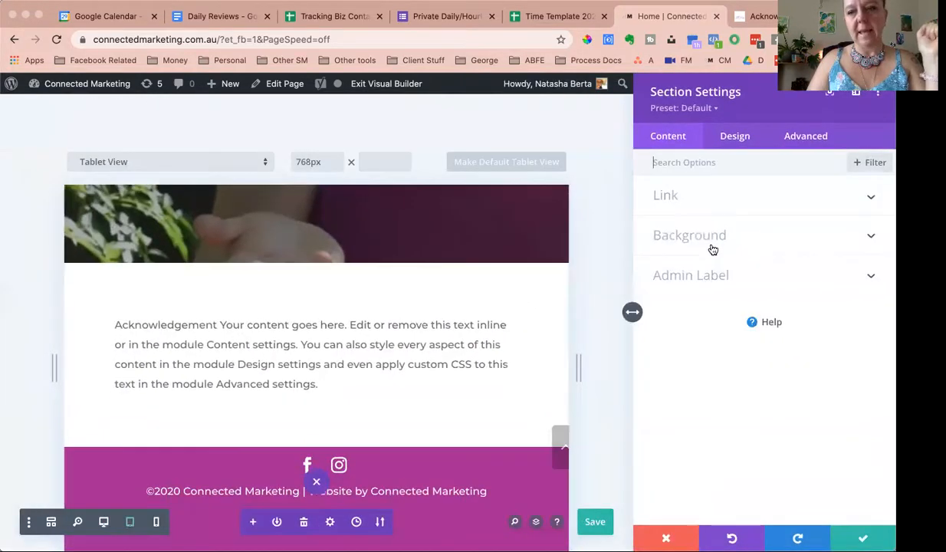
left_click(712, 247)
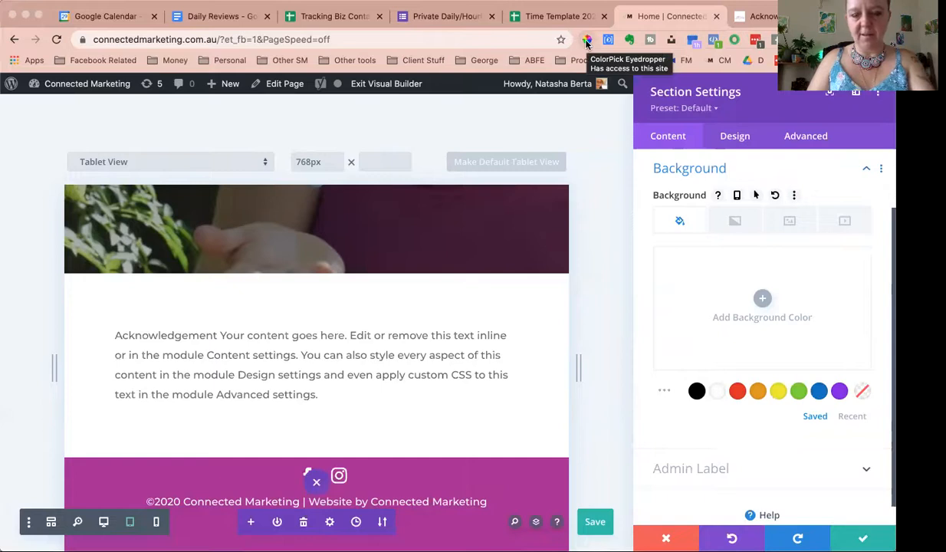
left_click(669, 268)
key("super+v")
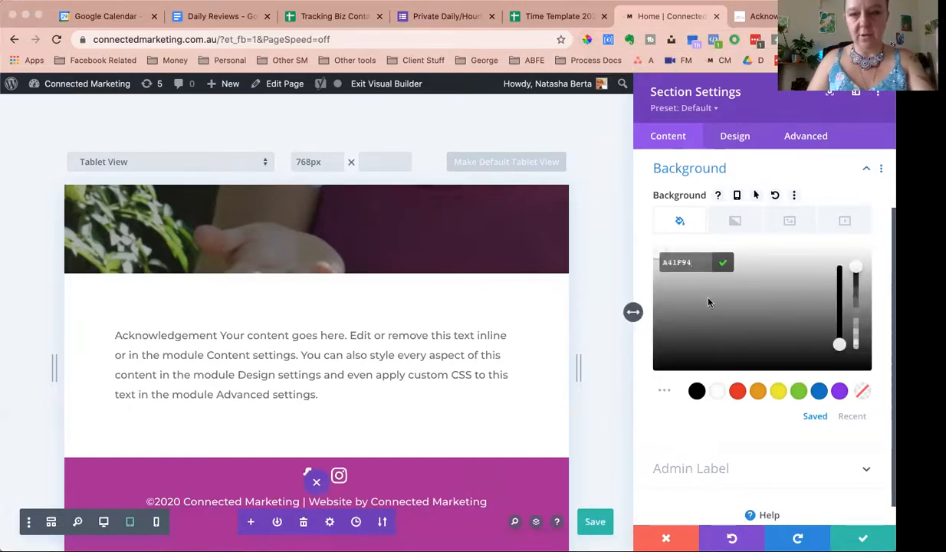
left_click(668, 269)
type("#a41f")
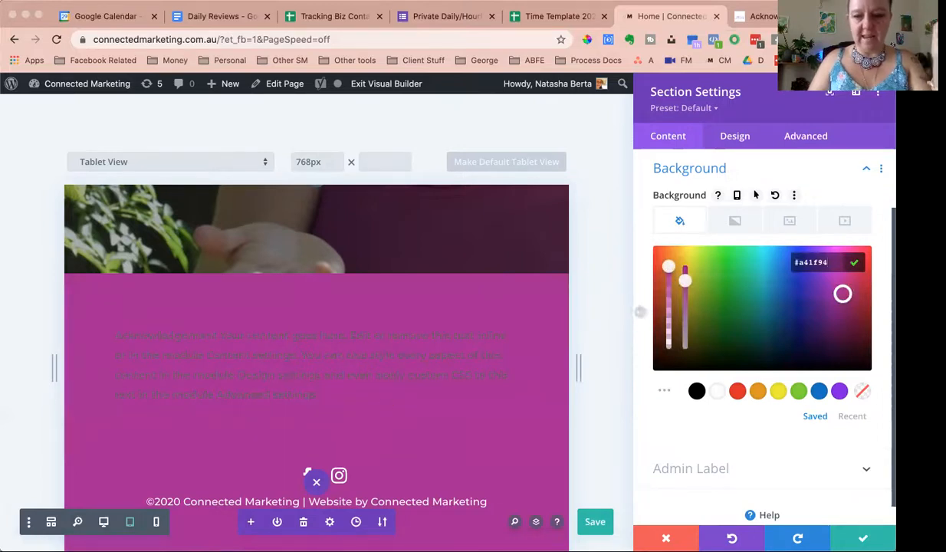
left_click(863, 538)
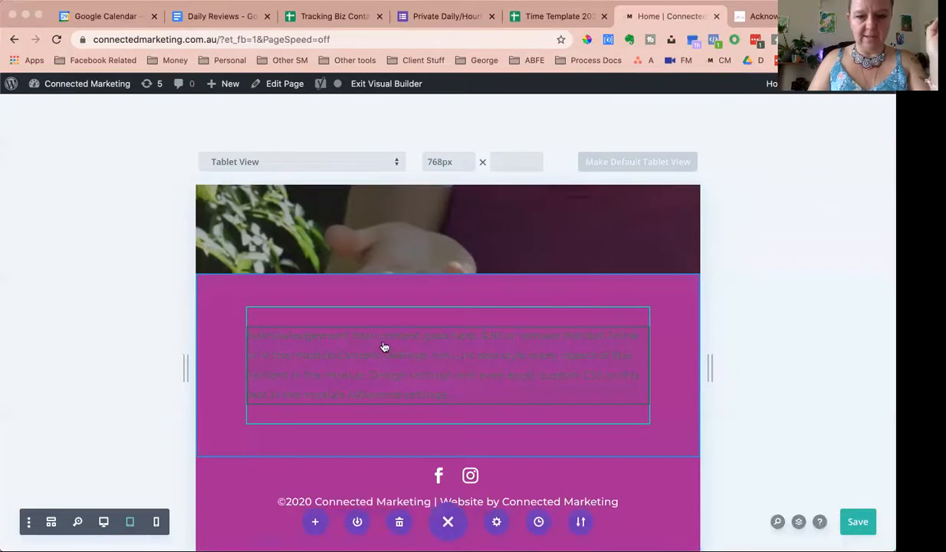
- Set the acknowledgement Text module's text colour to white and centre its alignment
mouse_move(407, 357)
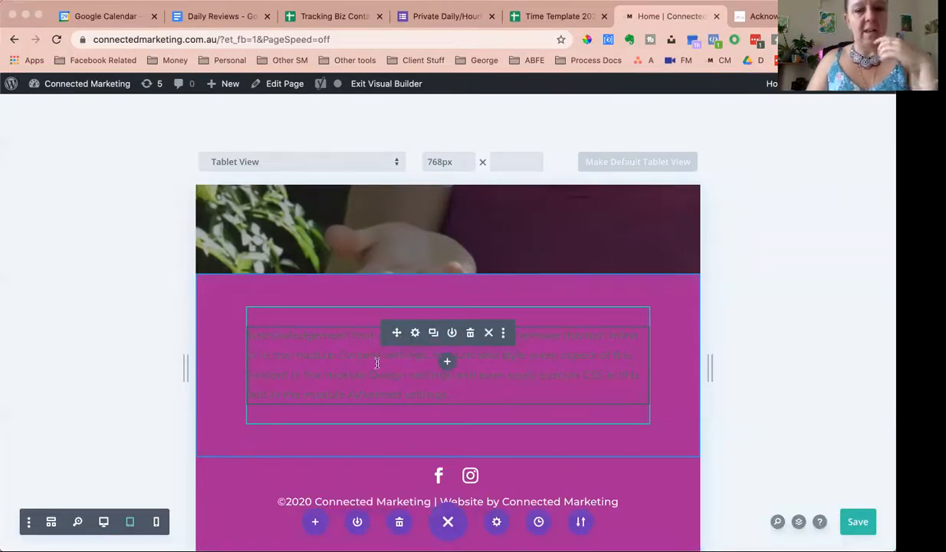
left_click(416, 333)
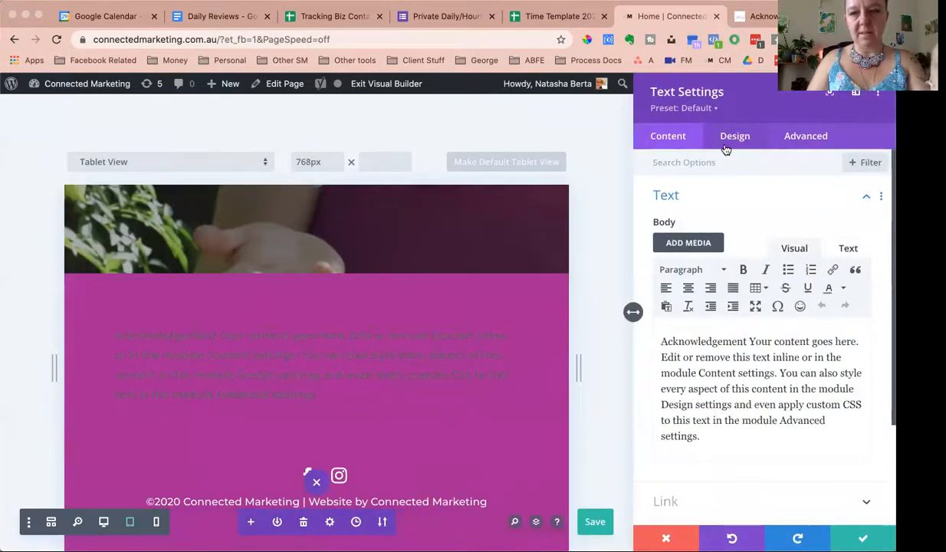
left_click(725, 148)
left_click(719, 205)
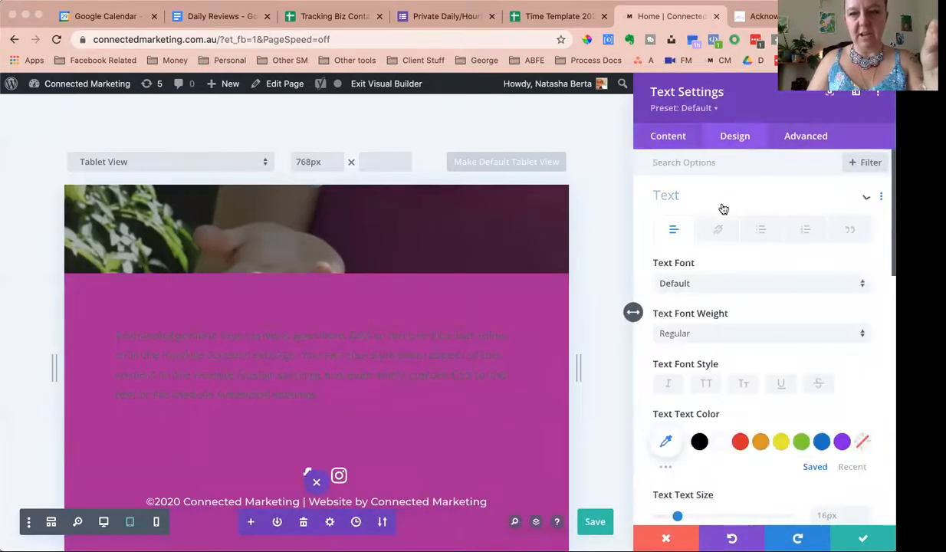
left_click(721, 443)
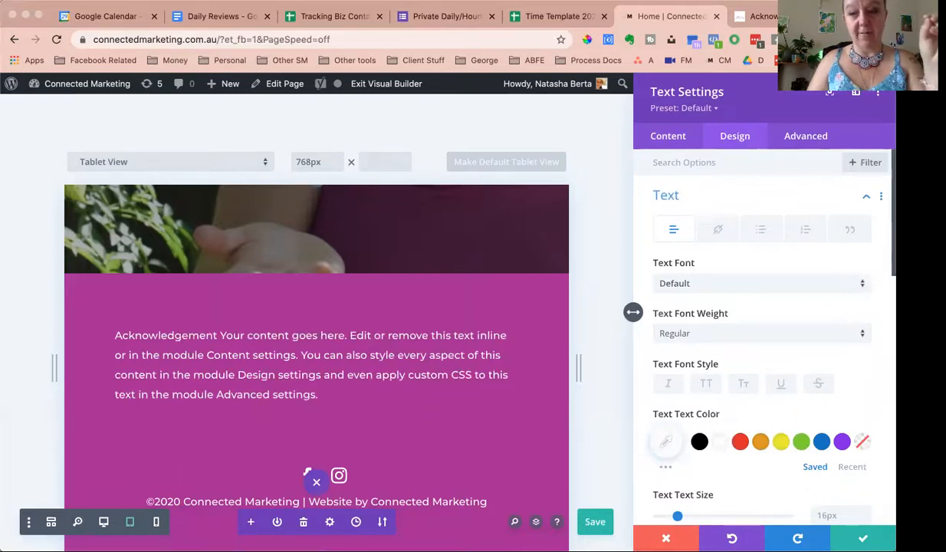
scroll(745, 377, "down", 10)
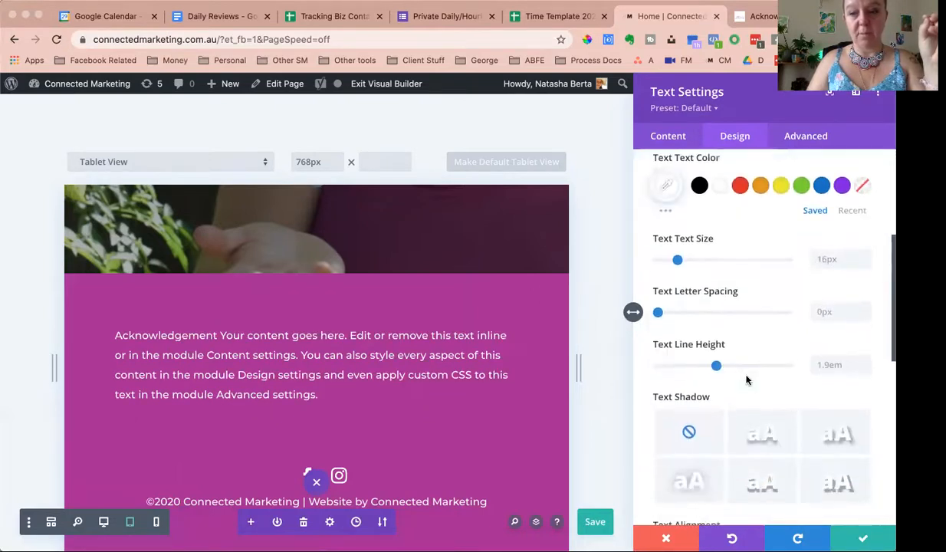
left_click(736, 315)
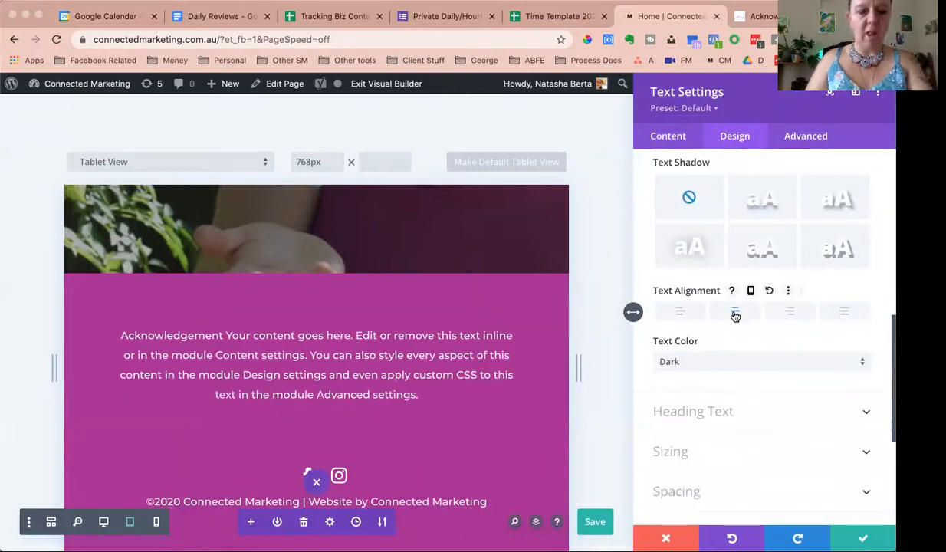
- Try a text line height of 1.8em, return it to 1.9em, and apply the Text module settings
scroll(735, 315, "up", 5)
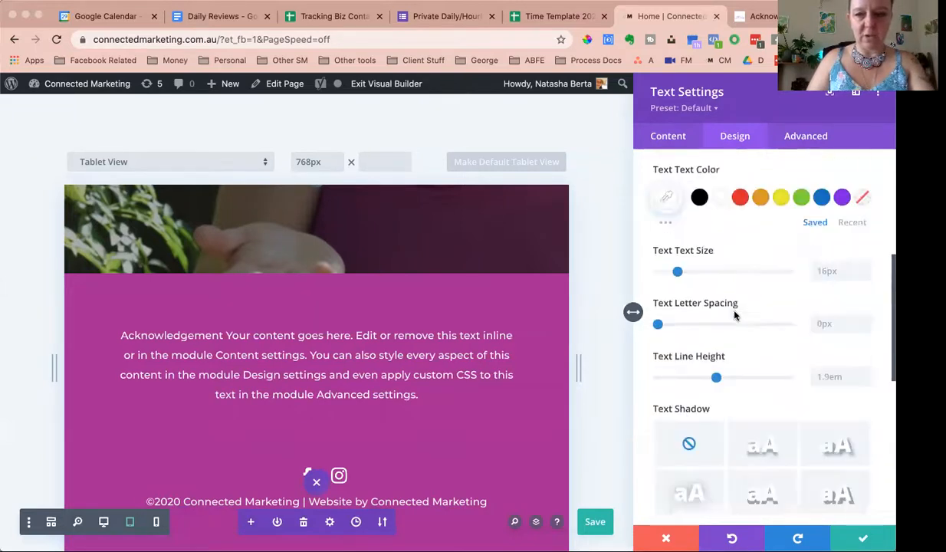
left_click(861, 395)
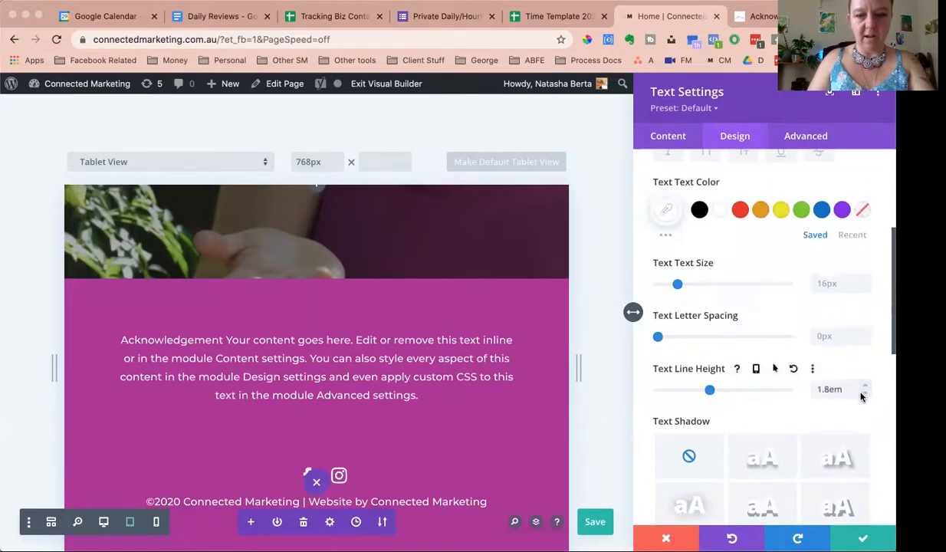
left_click(863, 384)
left_click(863, 384)
left_click(863, 384)
left_click(863, 391)
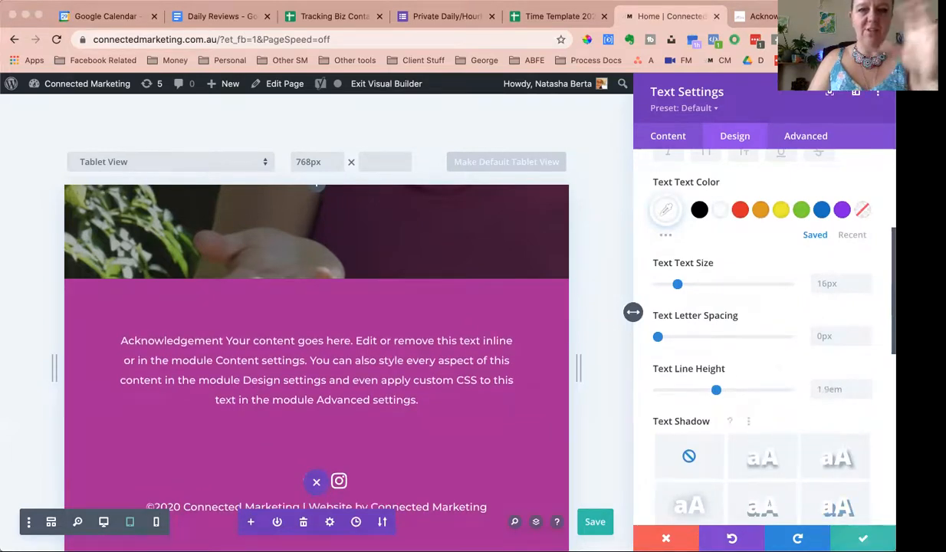
left_click(862, 538)
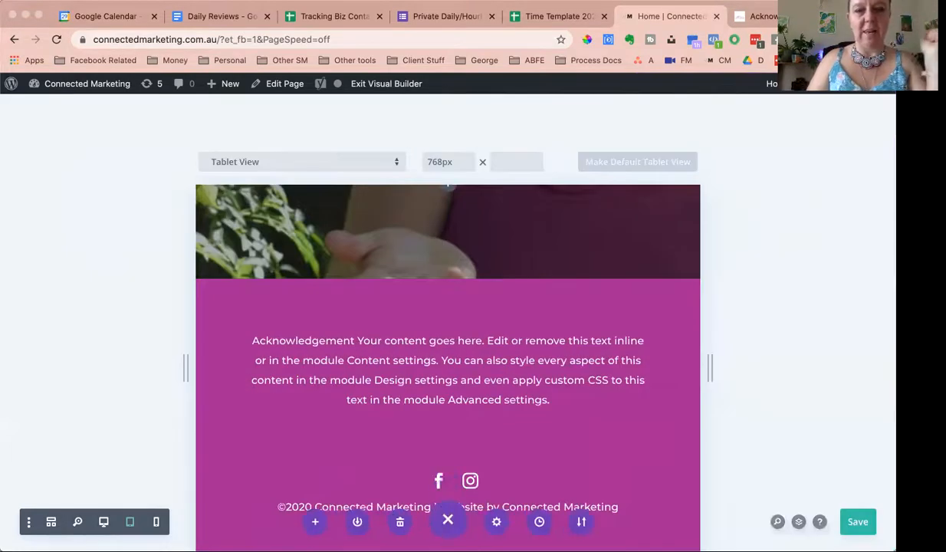
- Reduce the acknowledgement section's bottom padding in desktop view so the text sits closer to the footer
left_click(103, 521)
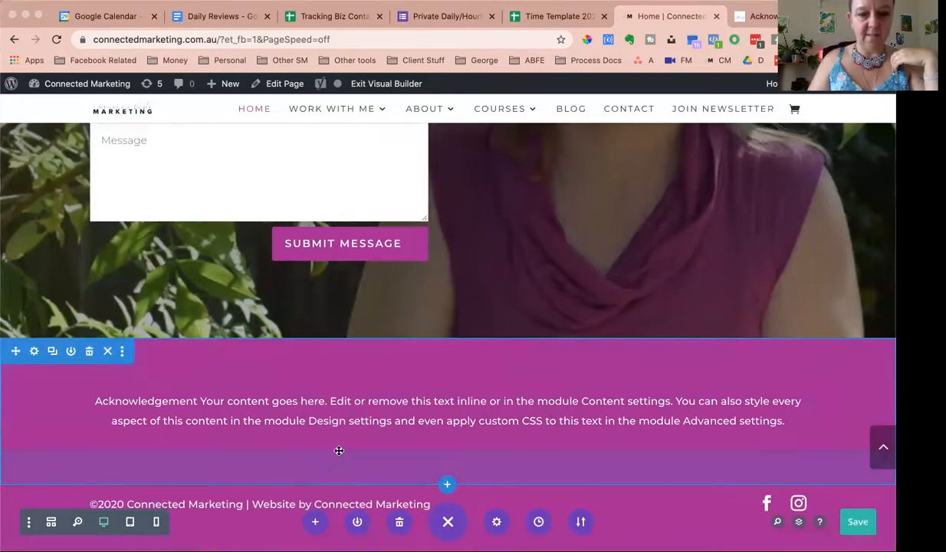
left_click_drag(342, 447, 356, 423)
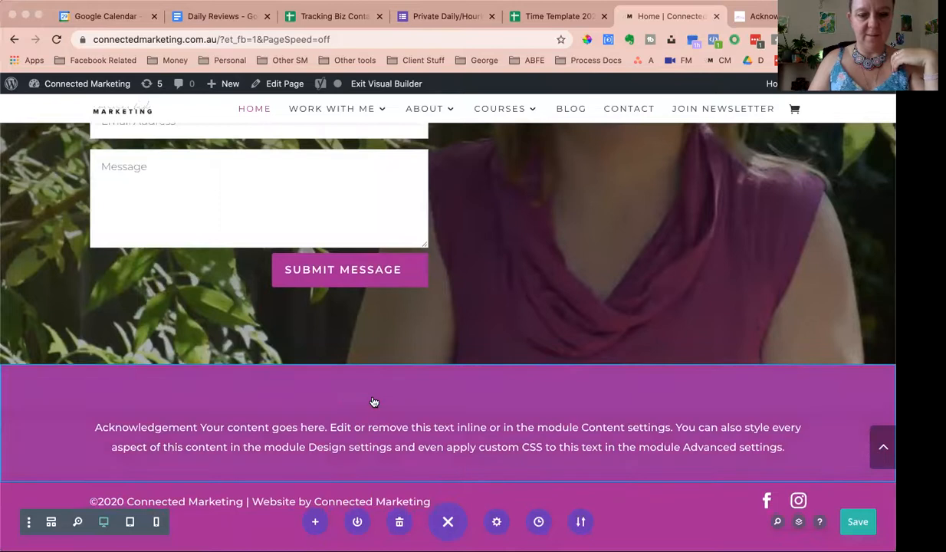
- Reduce the acknowledgement section's top padding in tablet view, save the page and return to desktop view
left_click(366, 390)
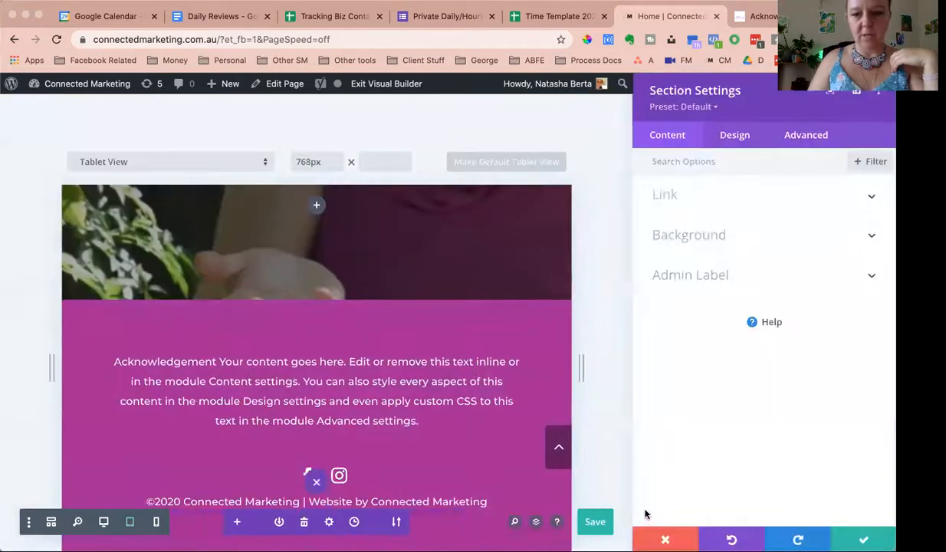
left_click(665, 538)
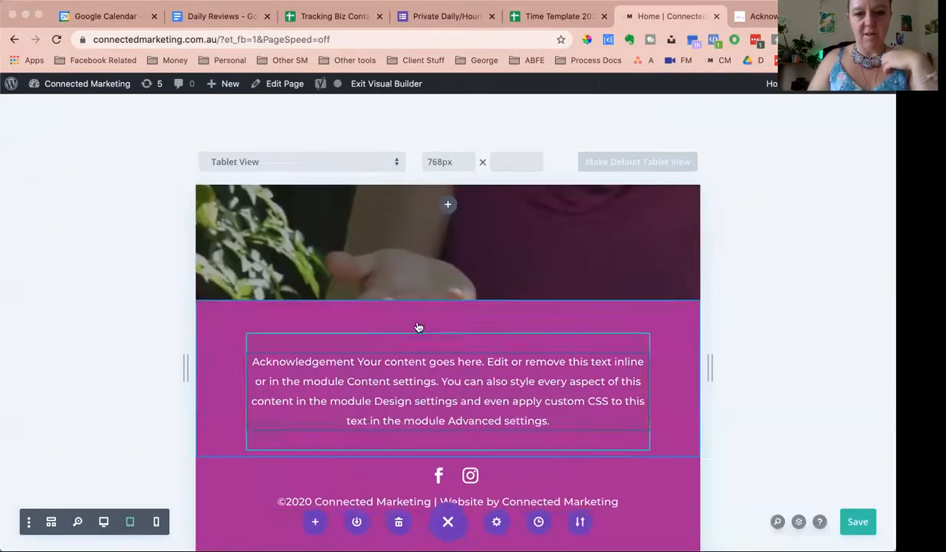
mouse_move(418, 322)
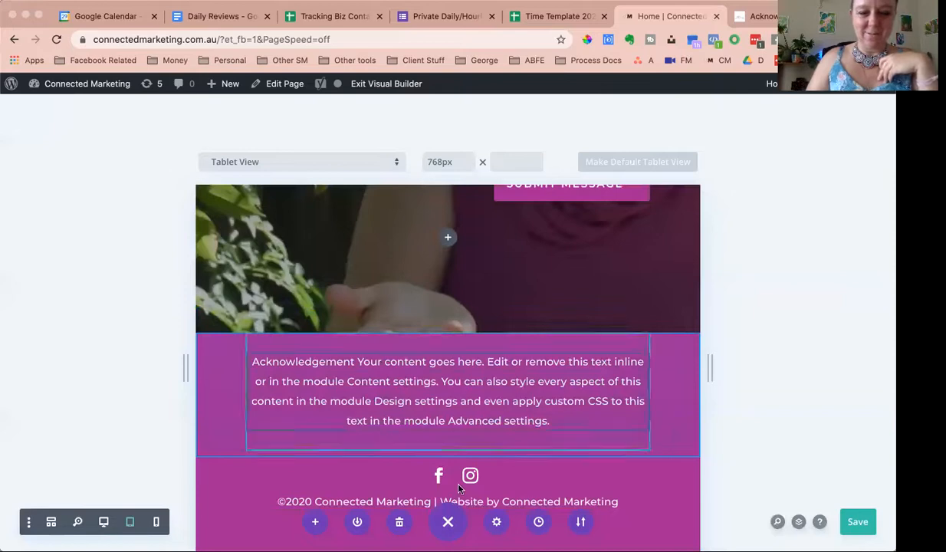
left_click(858, 528)
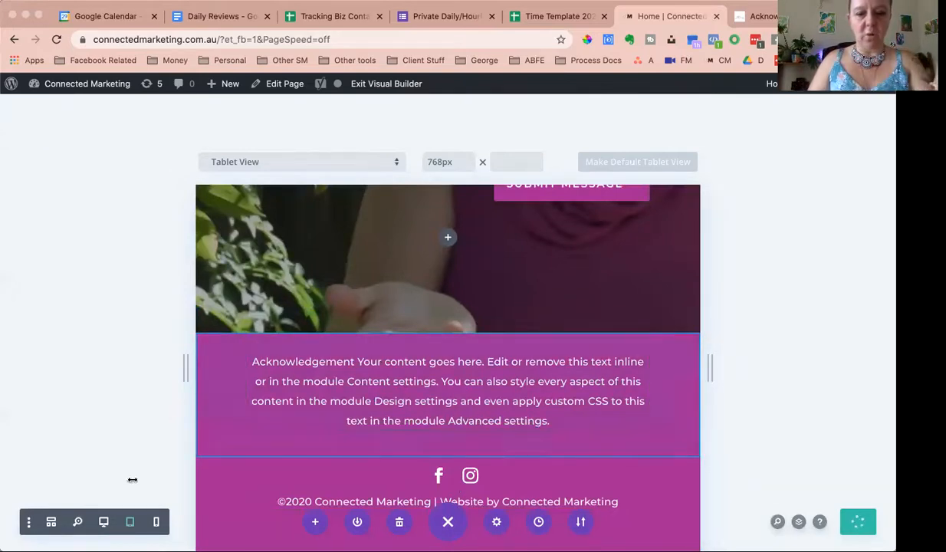
left_click(103, 522)
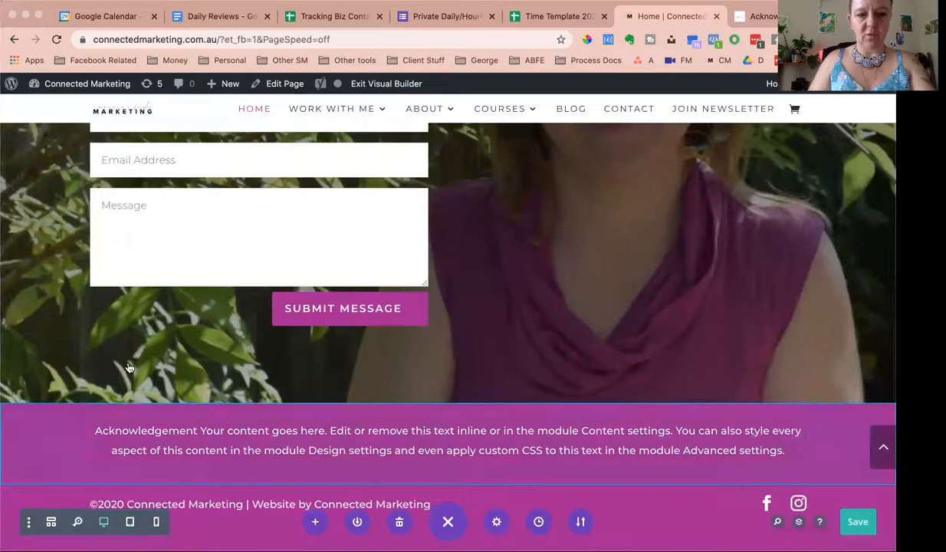
scroll(129, 364, "down", 1)
scroll(129, 364, "up", 1)
scroll(129, 364, "down", 1)
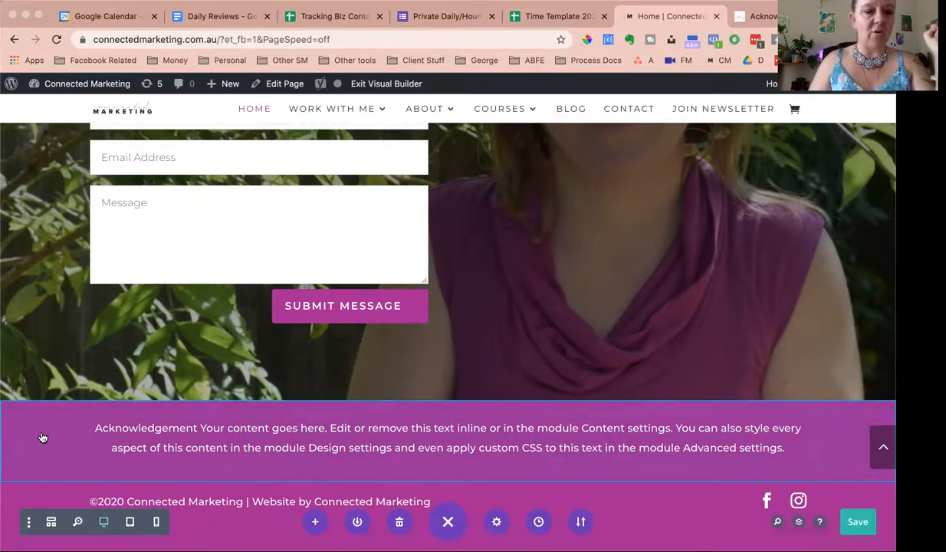
- Save the acknowledgement section to the Divi Library as a global item named "acnowledge demo"
mouse_move(42, 434)
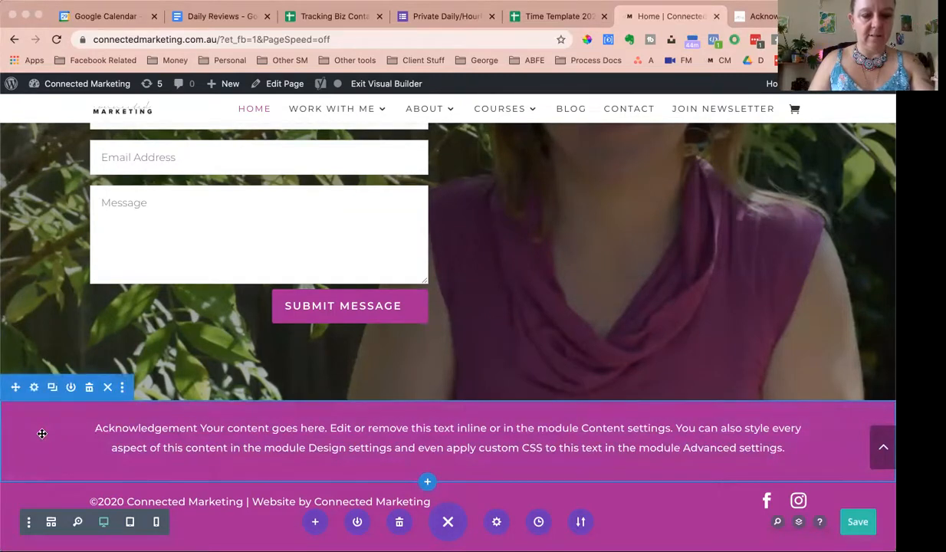
left_click(71, 387)
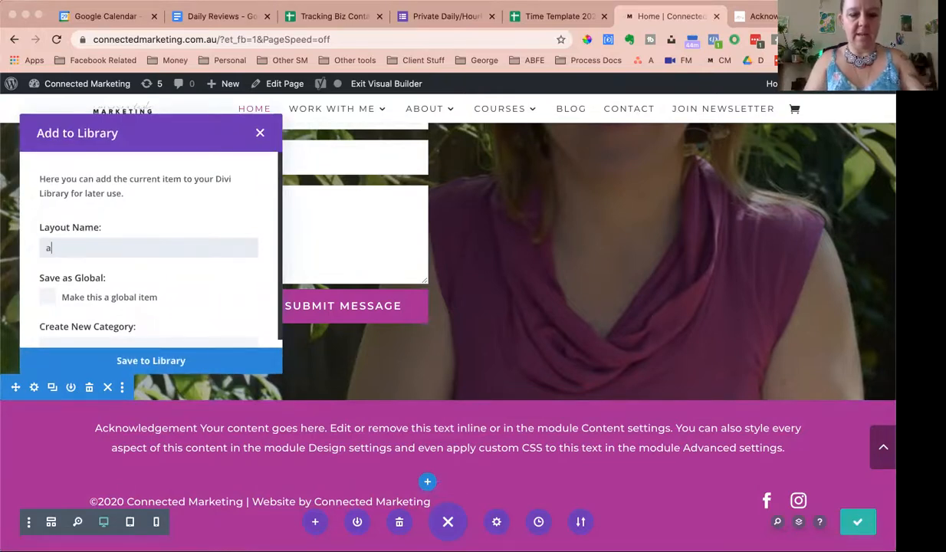
type("acnowledge demo")
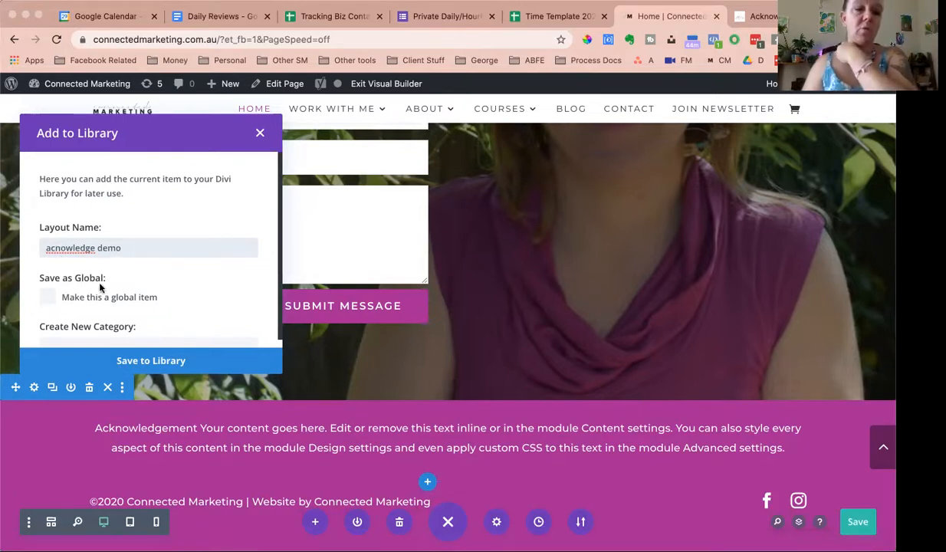
left_click(48, 298)
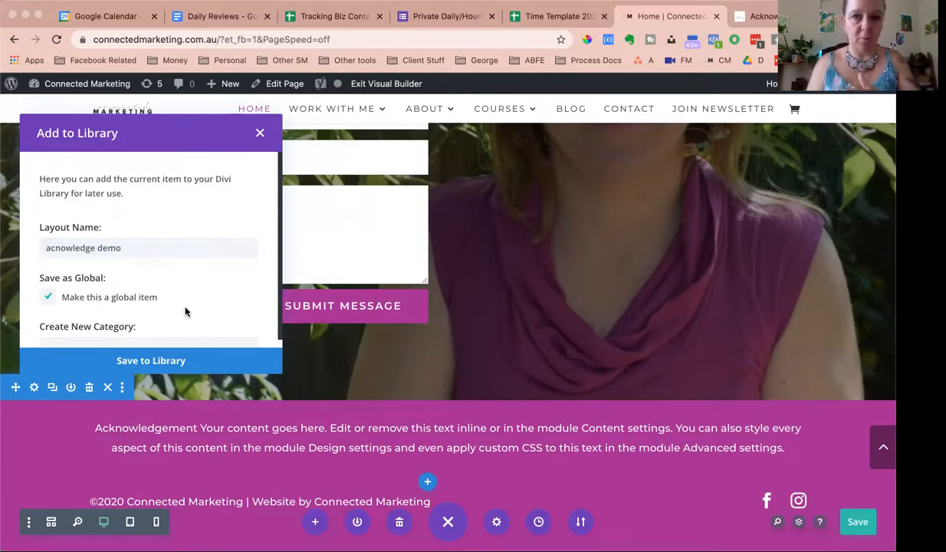
scroll(184, 309, "down", 2)
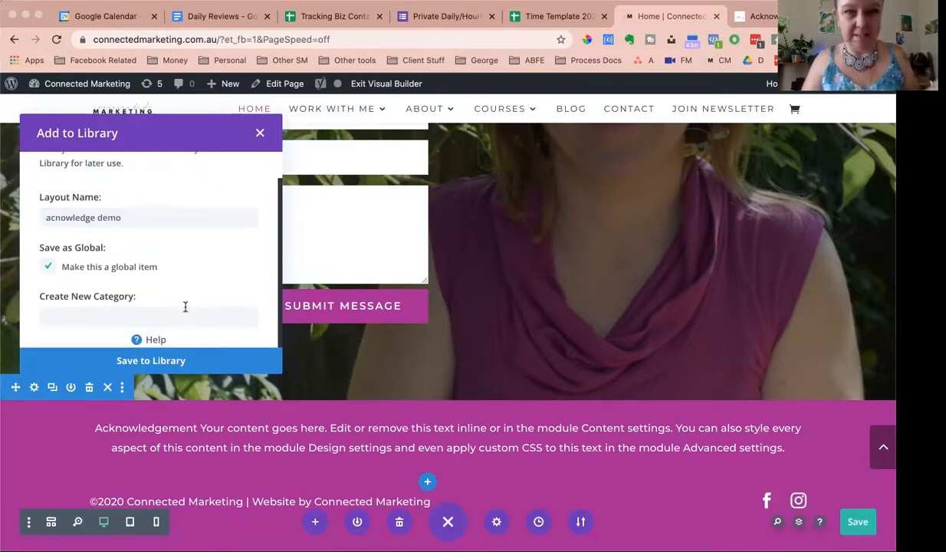
left_click(150, 361)
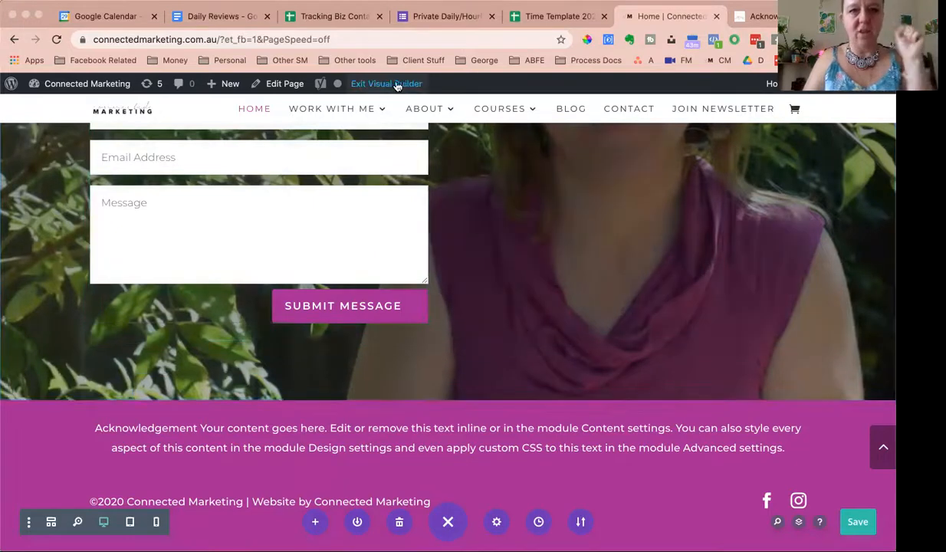
- Save and exit the home page's builder, and open the Blog page in the Visual Builder
left_click(390, 85)
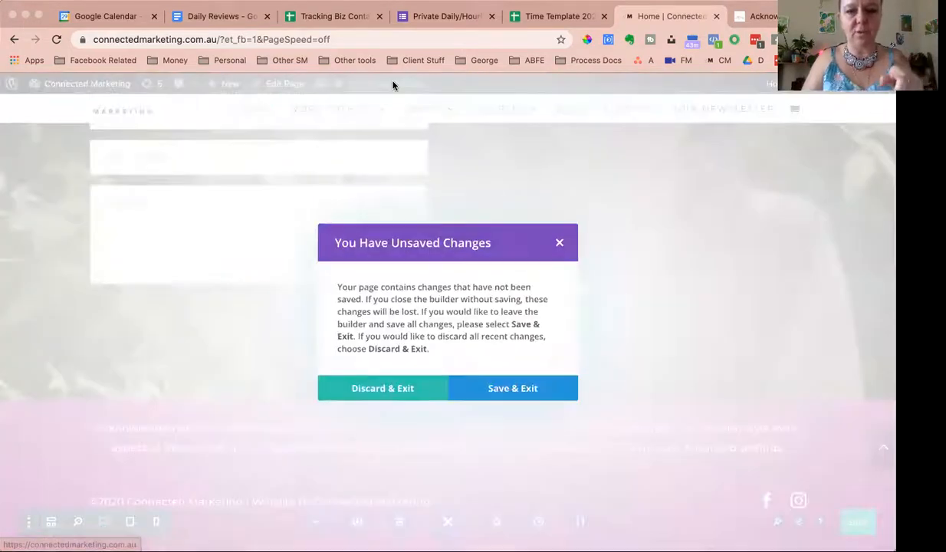
left_click(513, 389)
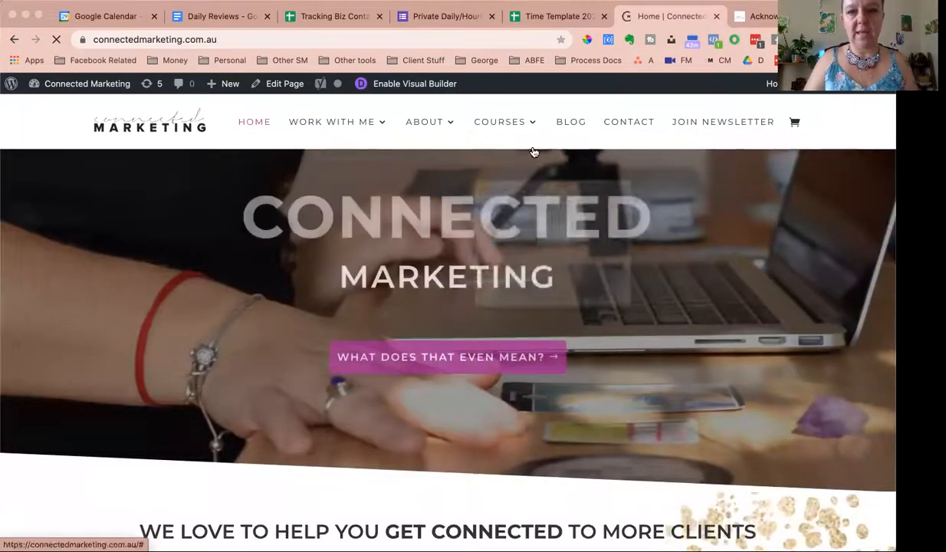
left_click(572, 122)
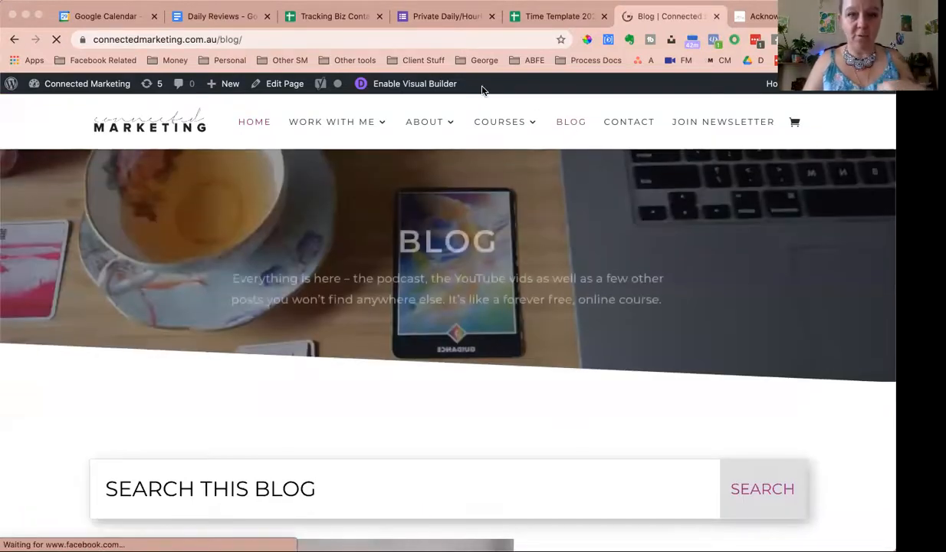
left_click(407, 84)
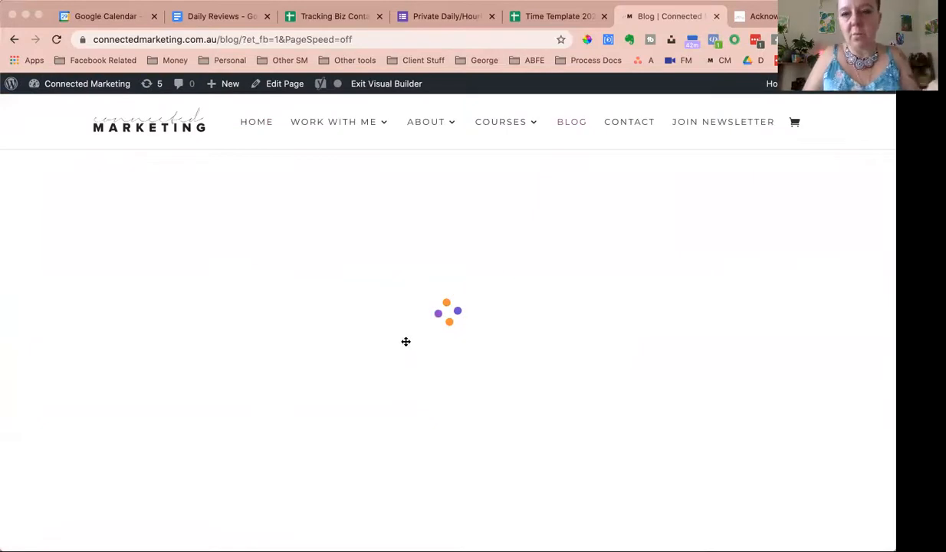
scroll(418, 333, "down", 2)
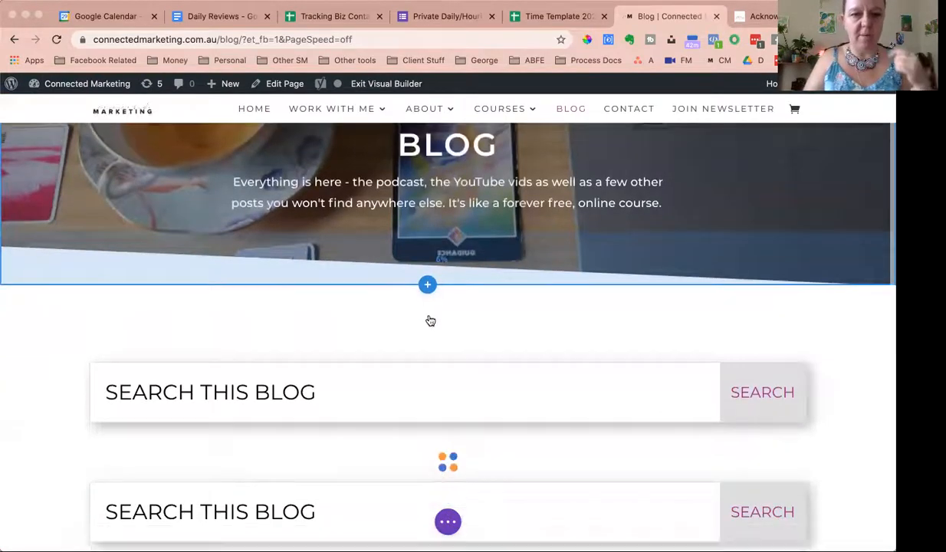
left_click(427, 285)
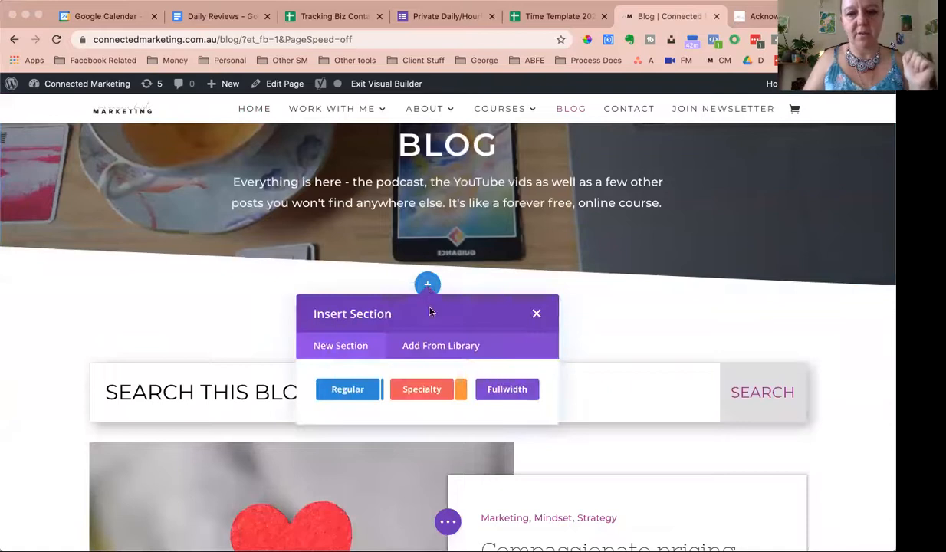
left_click(349, 271)
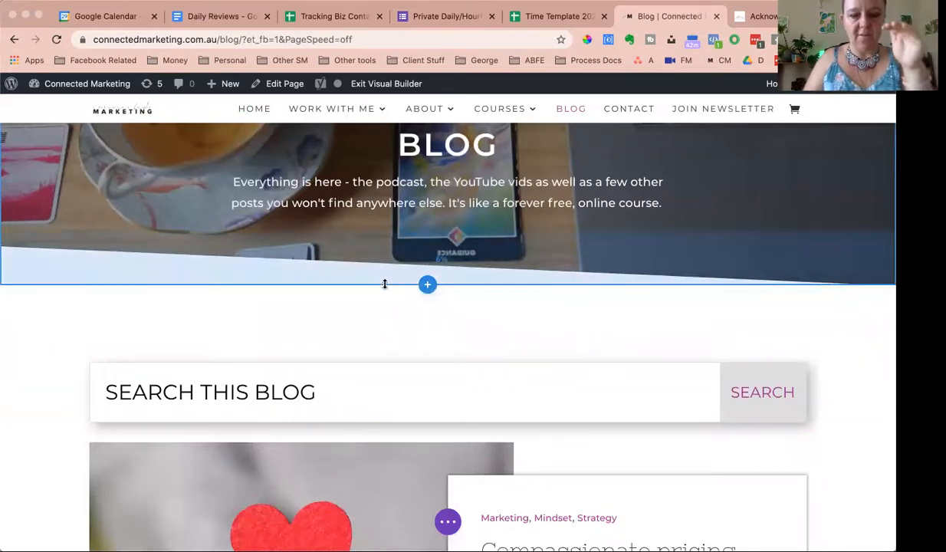
- Insert the global "acnowledge demo" section from the library directly below the Blog page's lower search bar
scroll(384, 282, "down", 1)
scroll(383, 288, "down", 6)
scroll(384, 290, "up", 6)
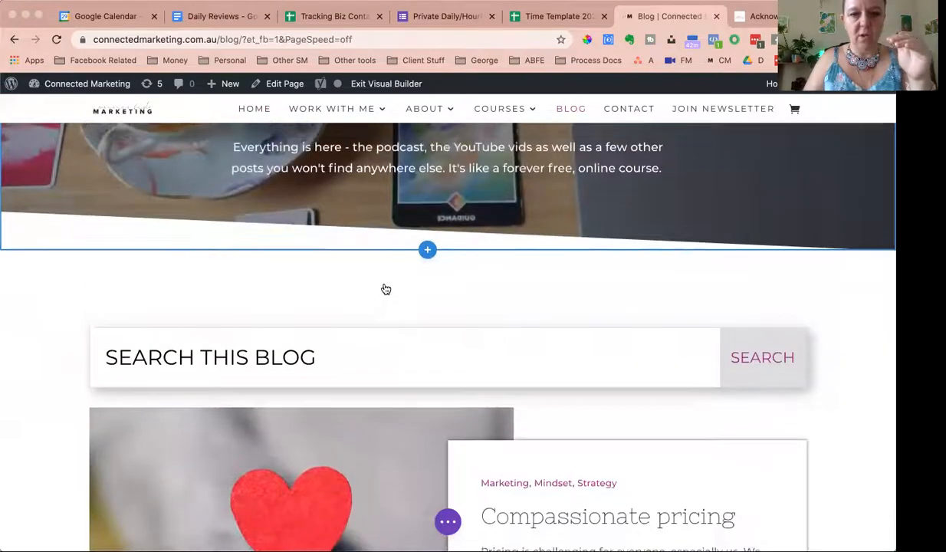
scroll(384, 289, "down", 4)
scroll(417, 369, "down", 10)
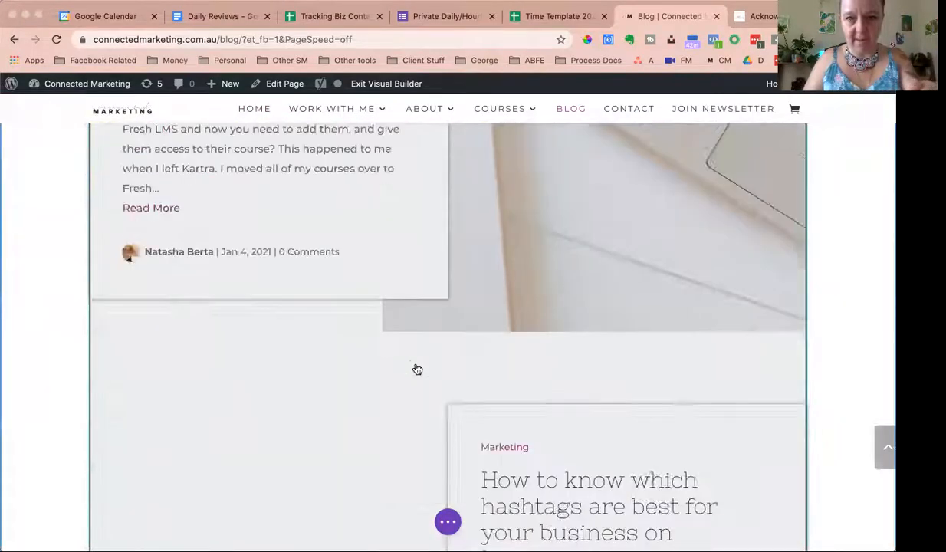
scroll(417, 369, "down", 2)
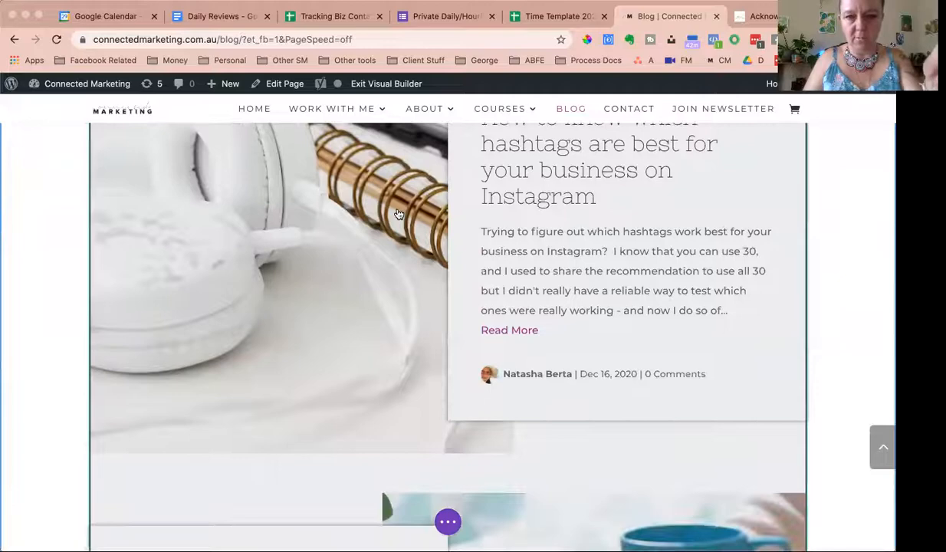
scroll(391, 207, "down", 5)
scroll(398, 214, "down", 15)
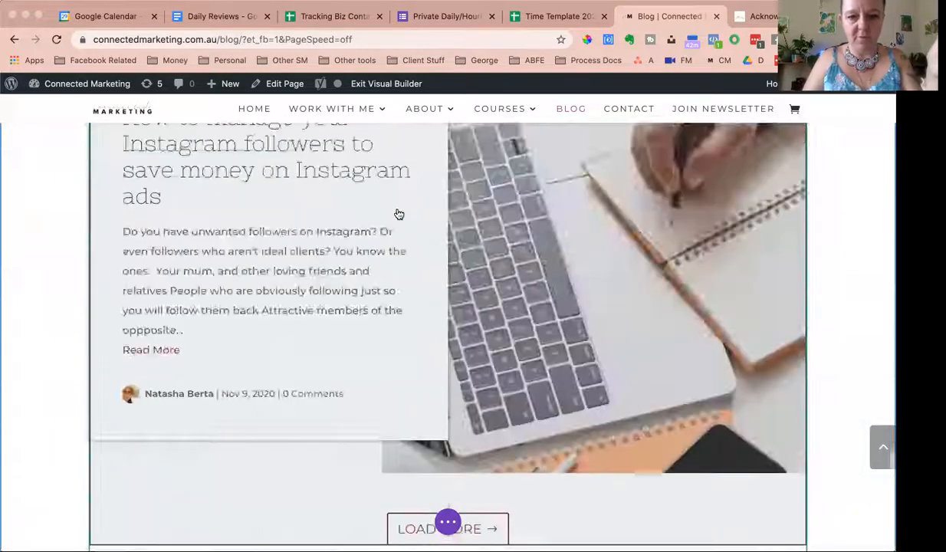
scroll(398, 213, "up", 3)
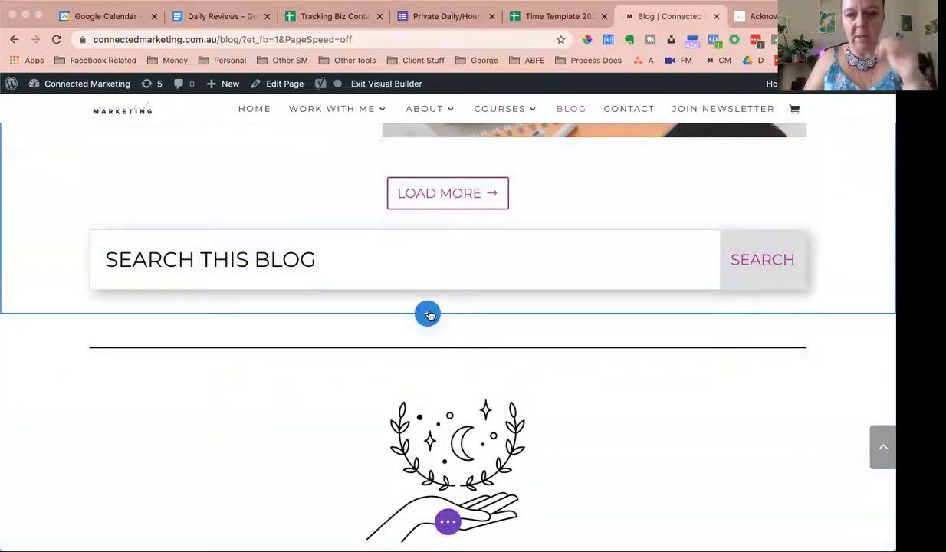
left_click(428, 314)
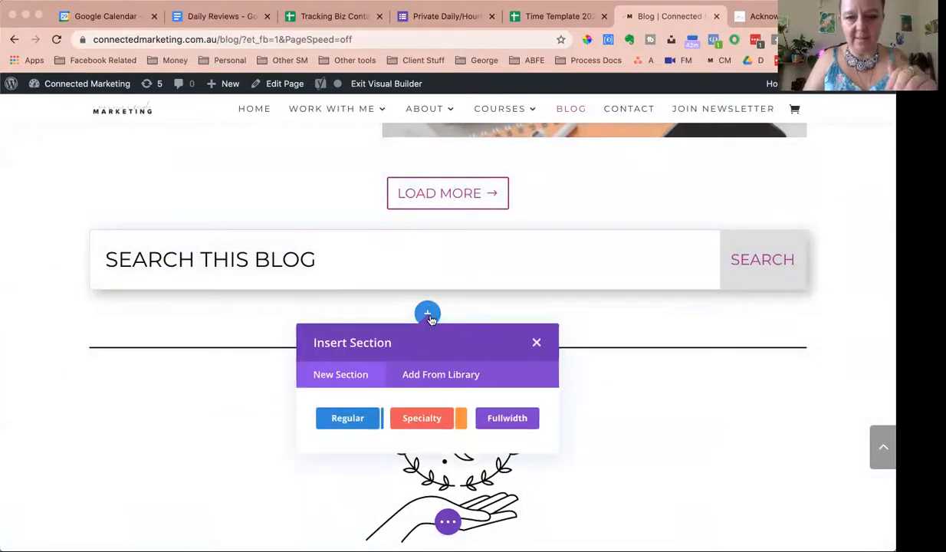
left_click(433, 376)
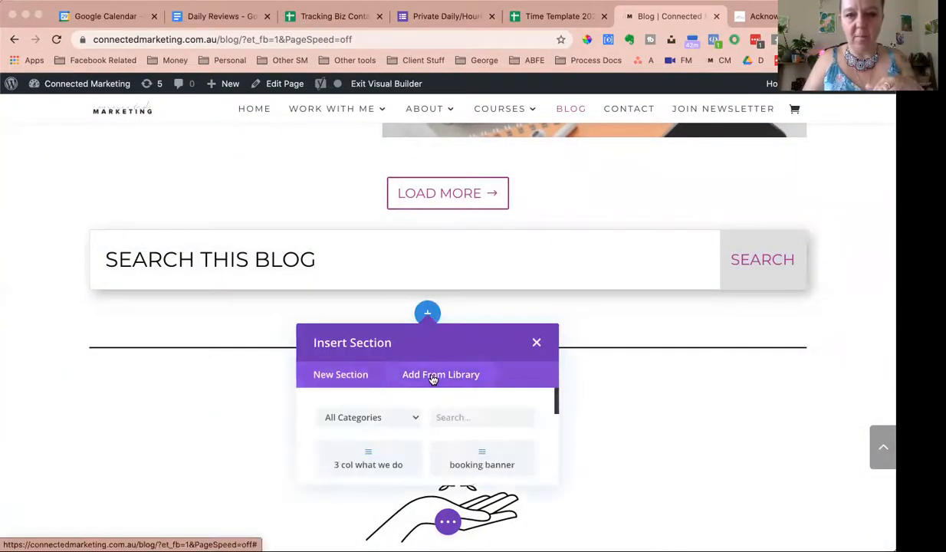
scroll(414, 441, "down", 3)
scroll(414, 442, "up", 3)
scroll(414, 441, "down", 3)
scroll(414, 441, "down", 3)
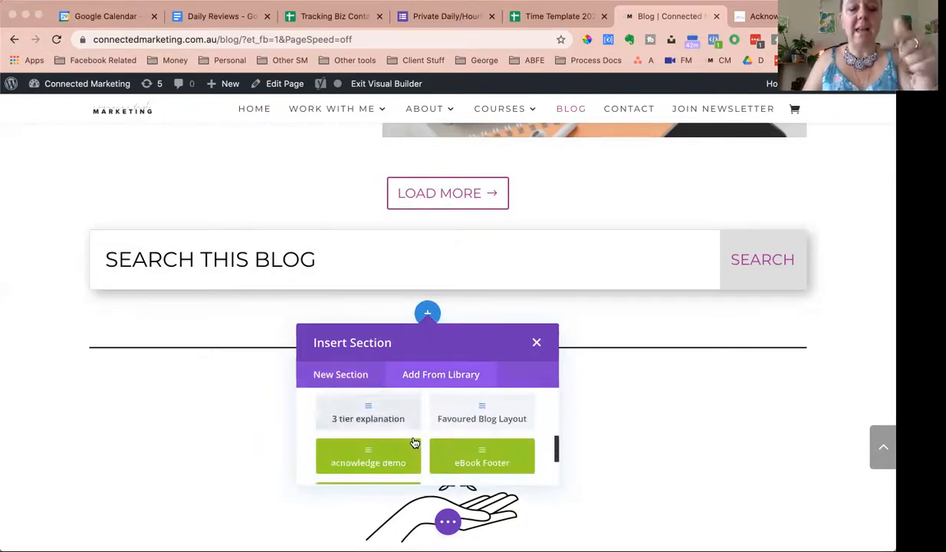
scroll(414, 442, "up", 2)
scroll(414, 442, "up", 3)
scroll(413, 441, "down", 5)
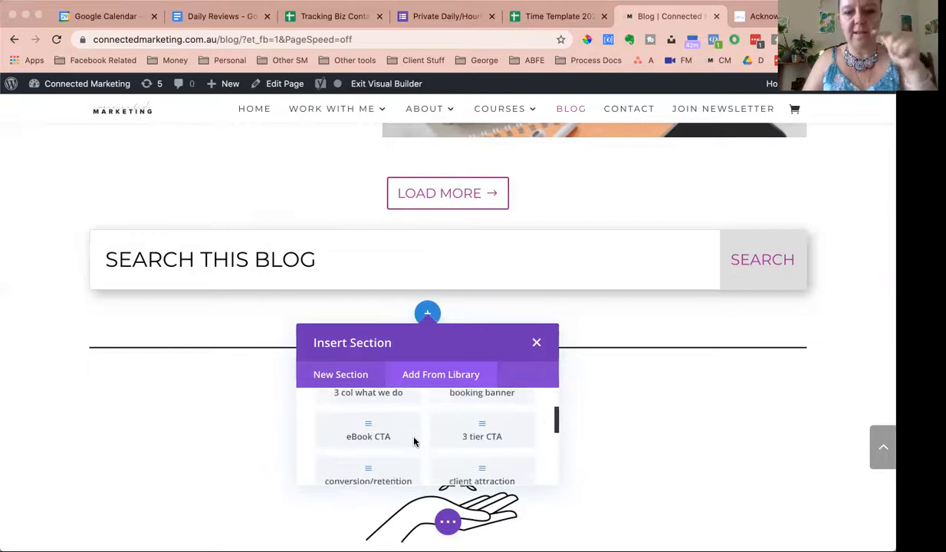
left_click(366, 426)
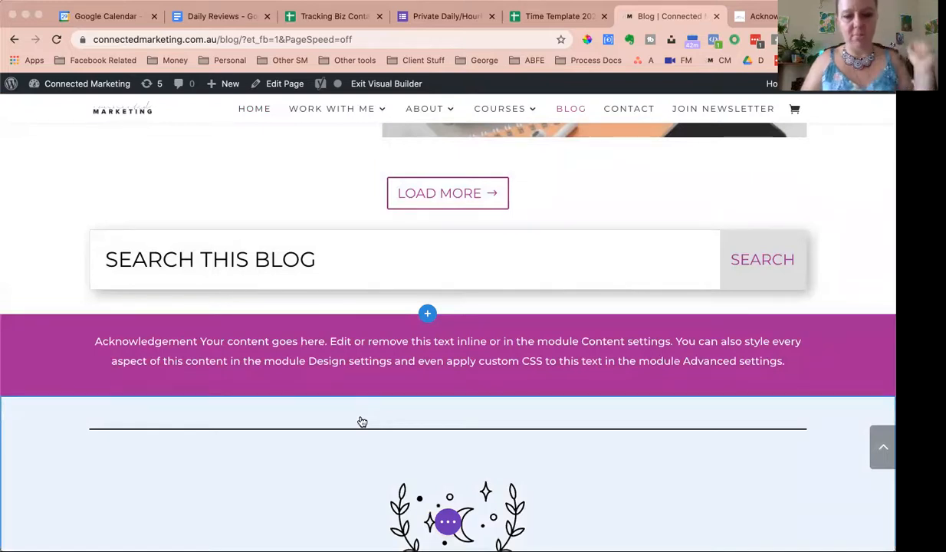
- Insert the "acnowledge demo" library section at the end of the Blog page, directly above the footer
scroll(380, 450, "down", 8)
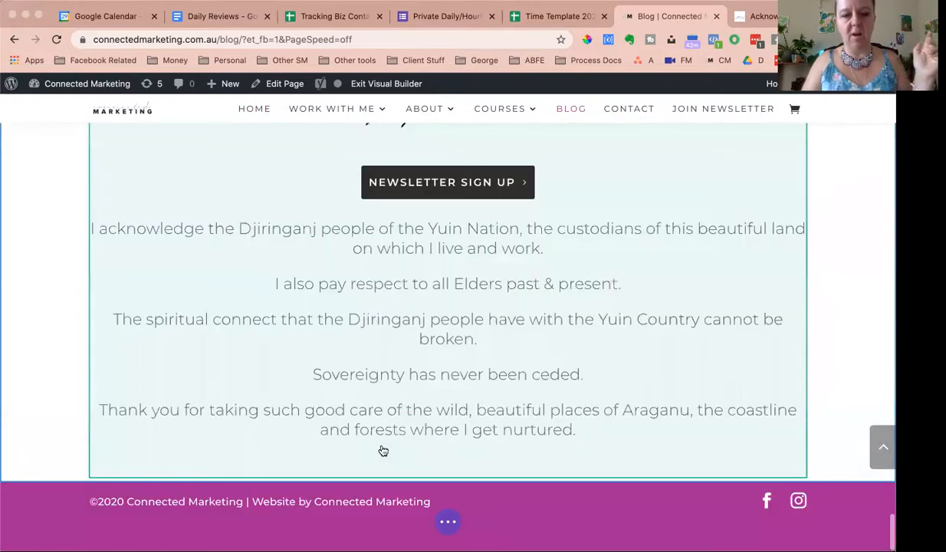
left_click(430, 482)
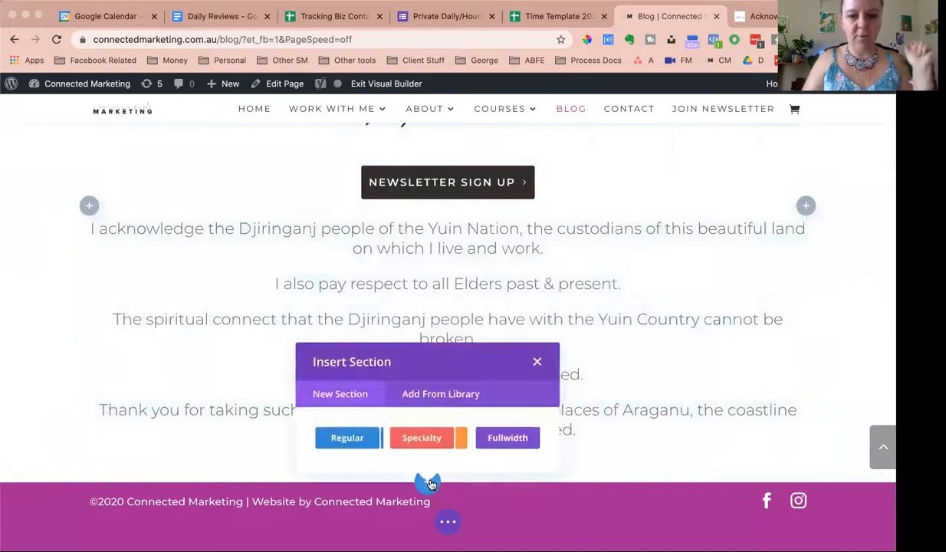
left_click(438, 394)
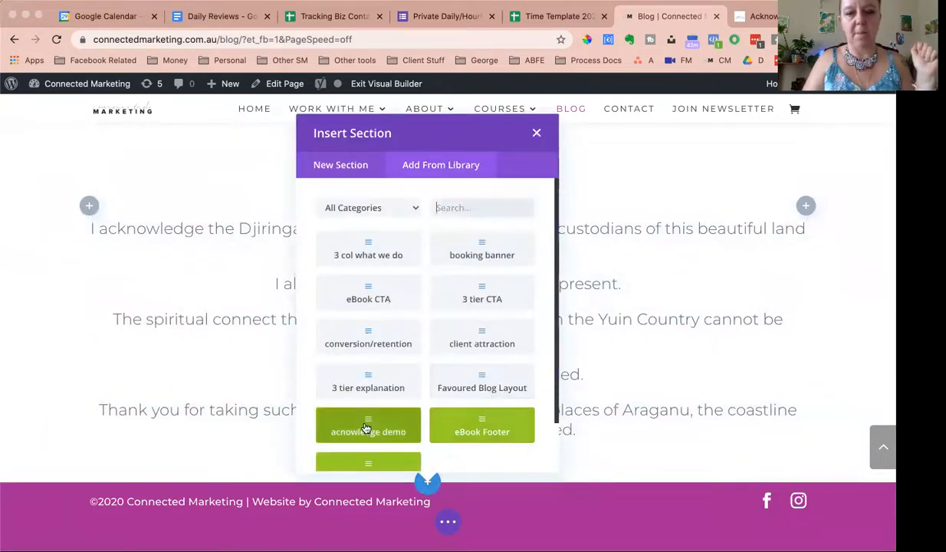
left_click(366, 428)
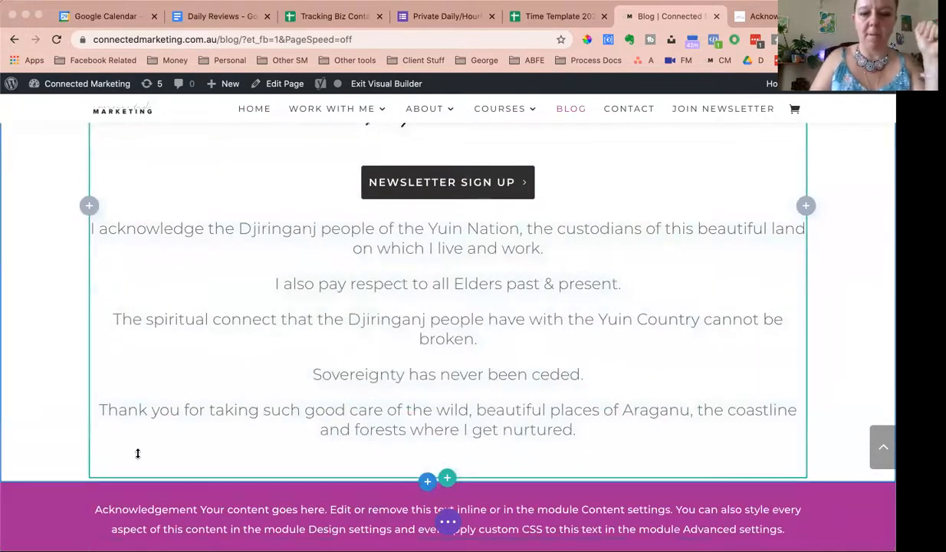
scroll(138, 453, "down", 2)
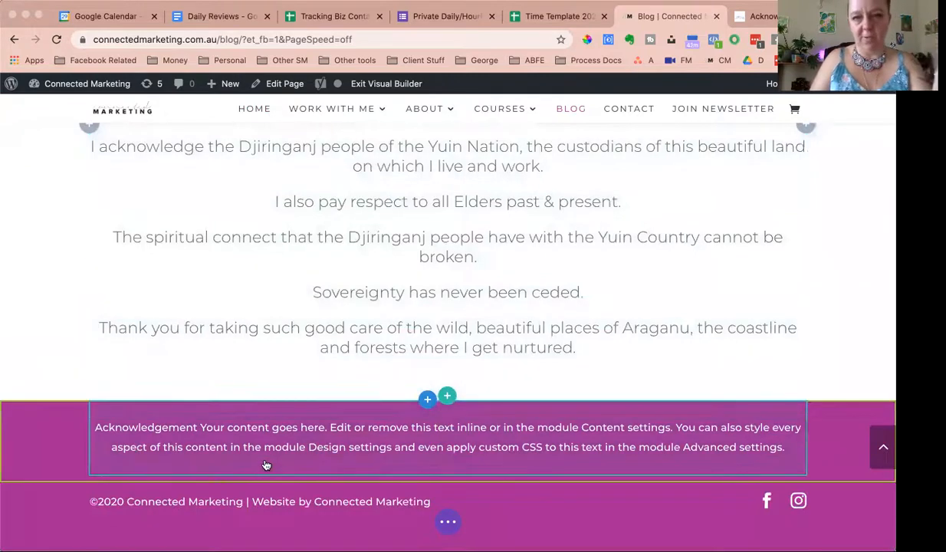